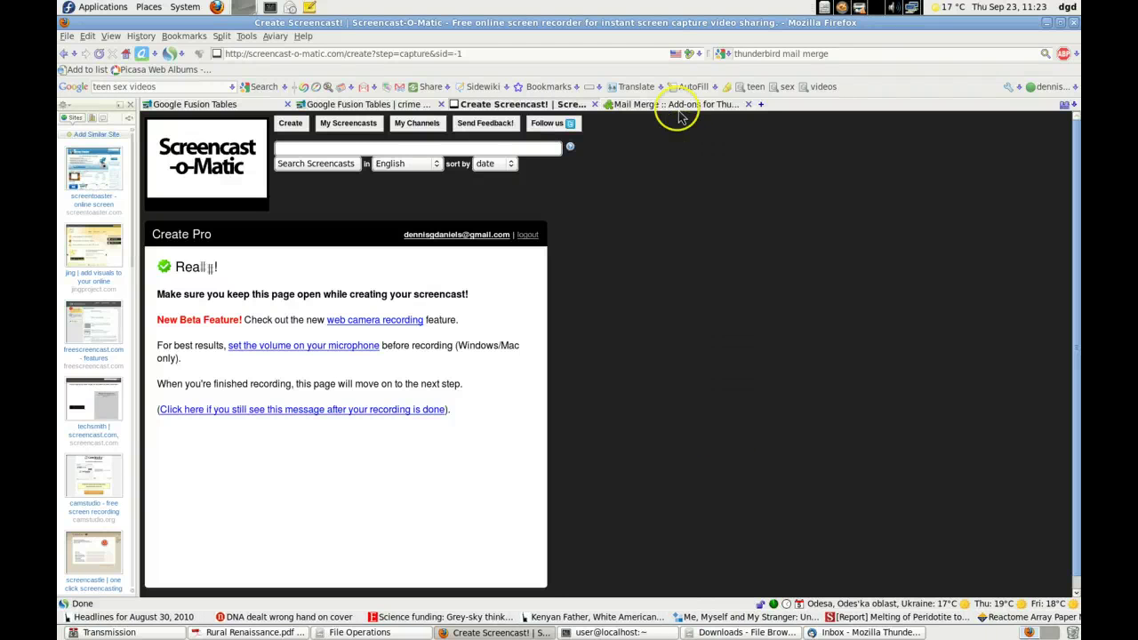
# Switch to the Mail Merge 1.3.1 add-on tab and scroll through its description.
pyautogui.click(678, 111)
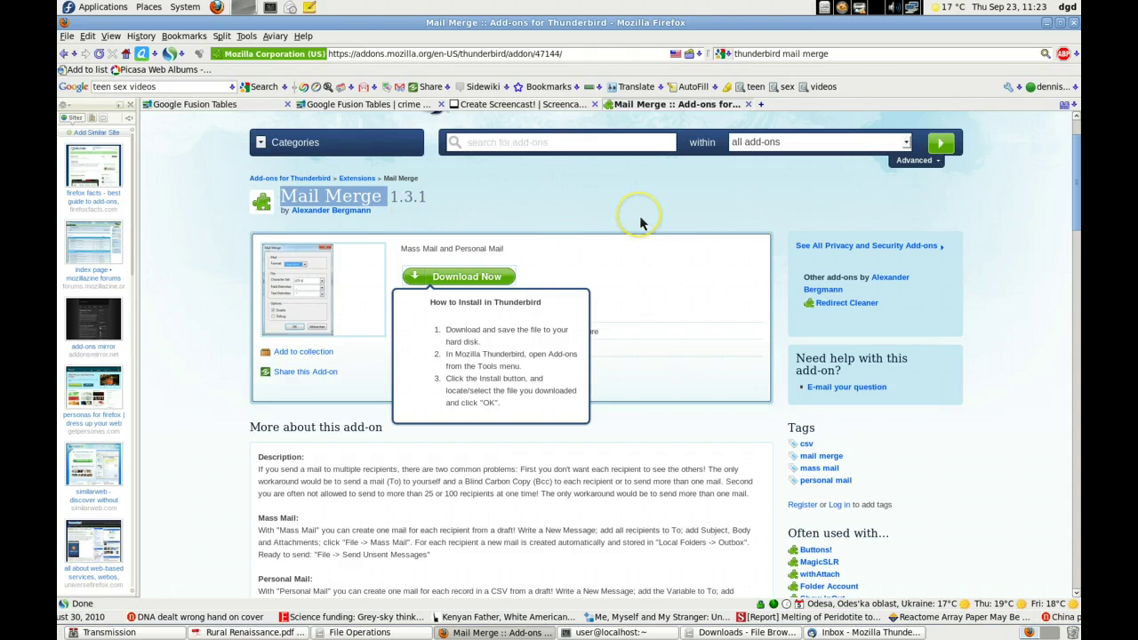
pyautogui.scroll(-1, 642, 224)
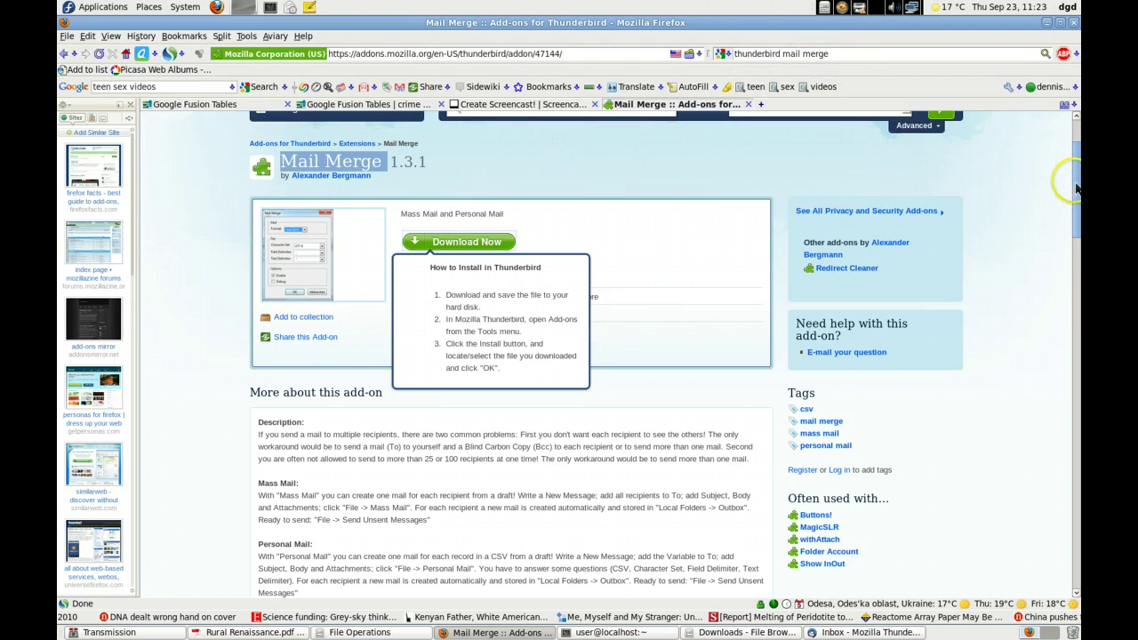
pyautogui.moveTo(1073, 191); pyautogui.dragTo(1078, 160)
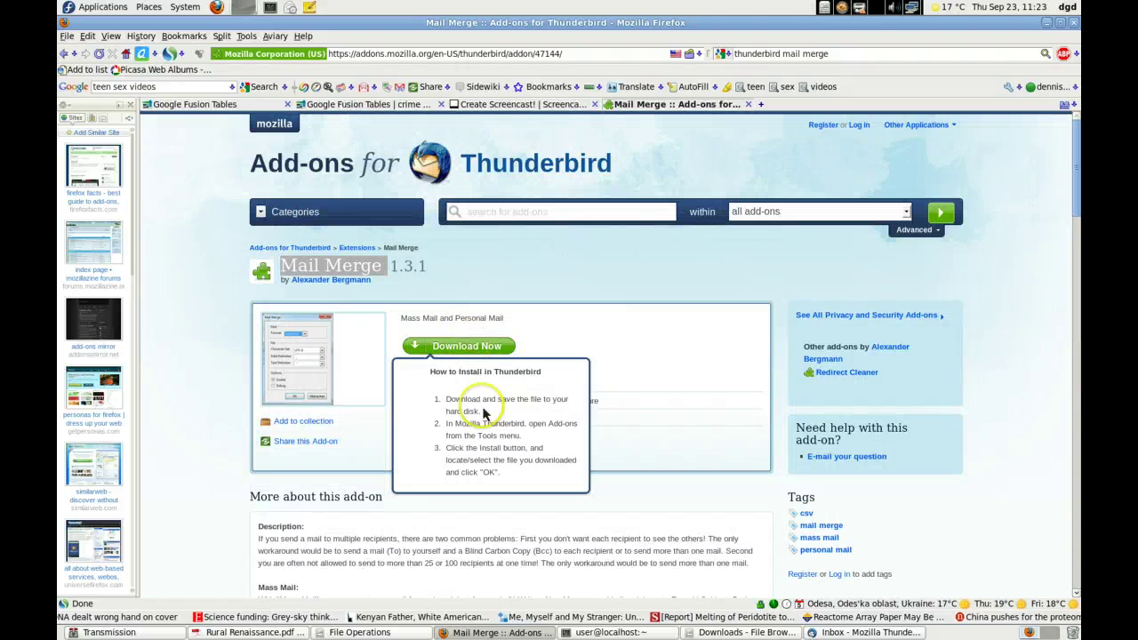
# Download mail_merge-1.3.1-tb.xpi and save it to the Desktop.
pyautogui.click(471, 353)
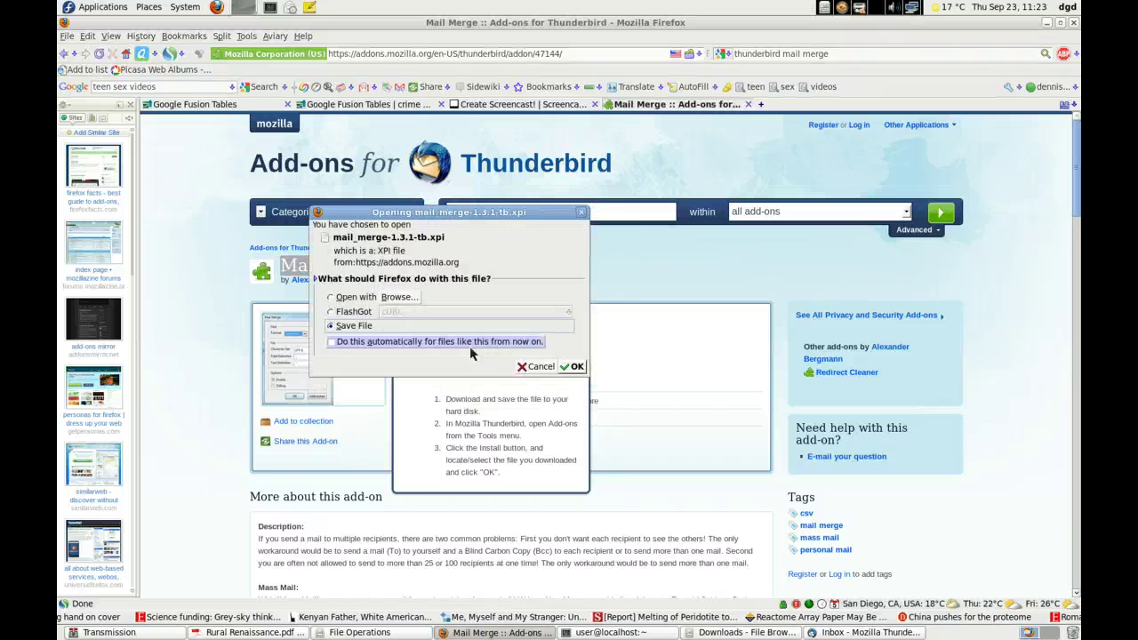
pyautogui.click(575, 367)
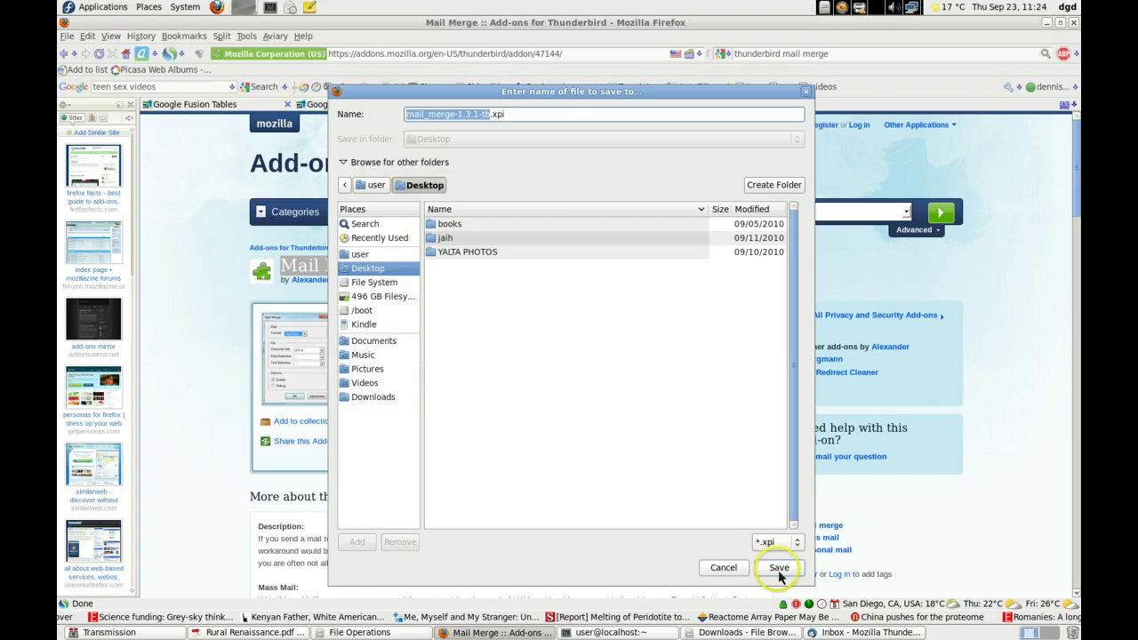
pyautogui.press('Return')
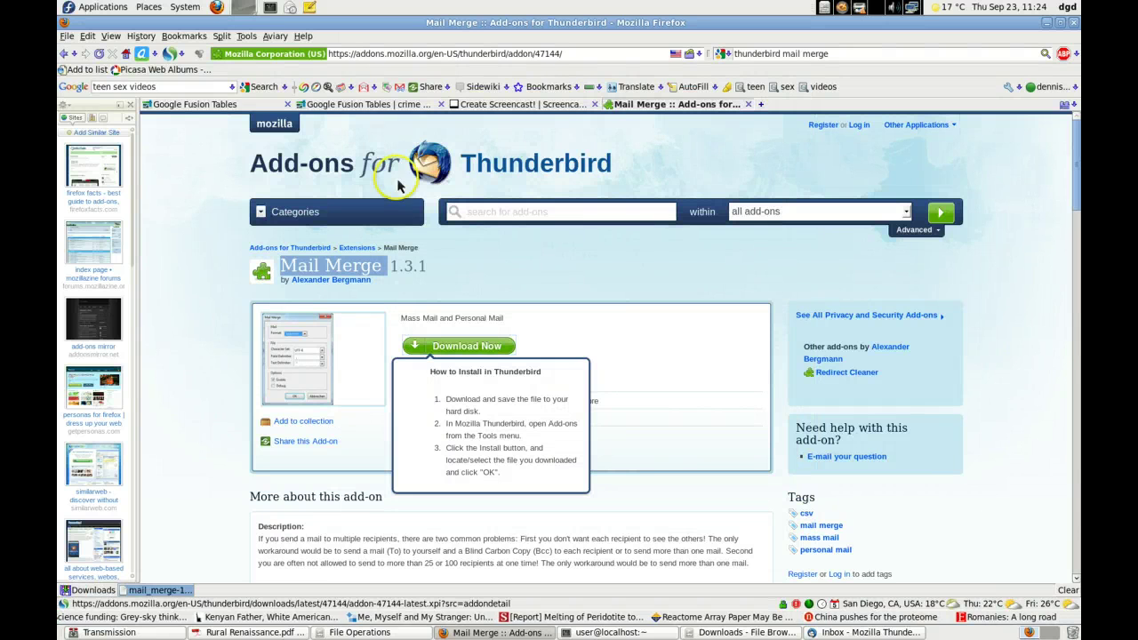
pyautogui.click(96, 73)
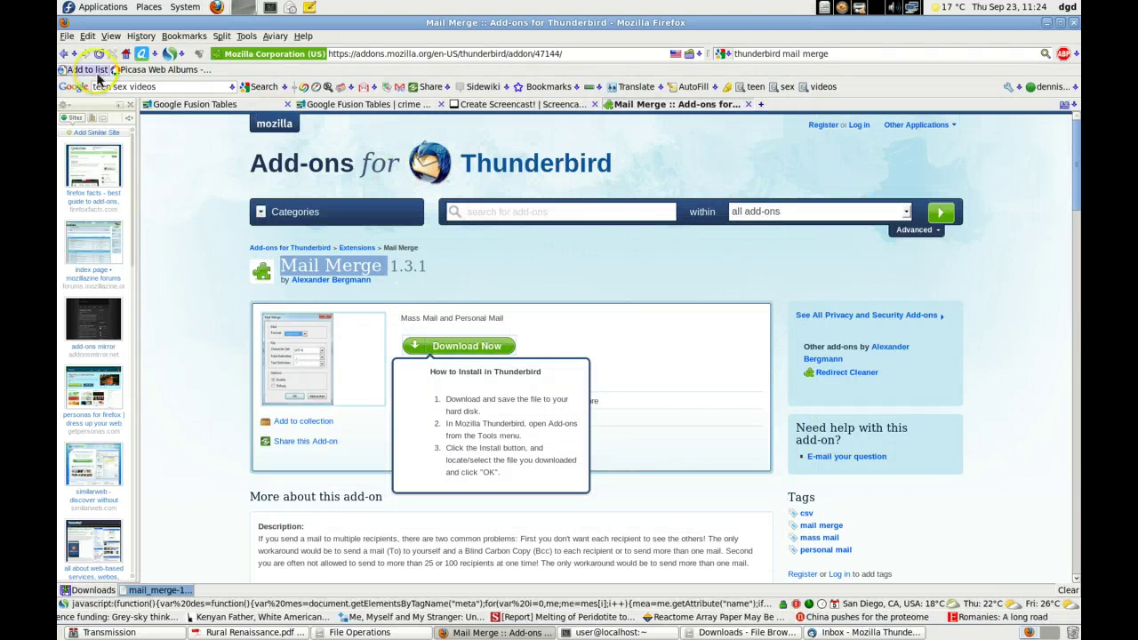
# Bring Thunderbird forward and open the Add-ons manager from the Tools menu.
pyautogui.click(855, 632)
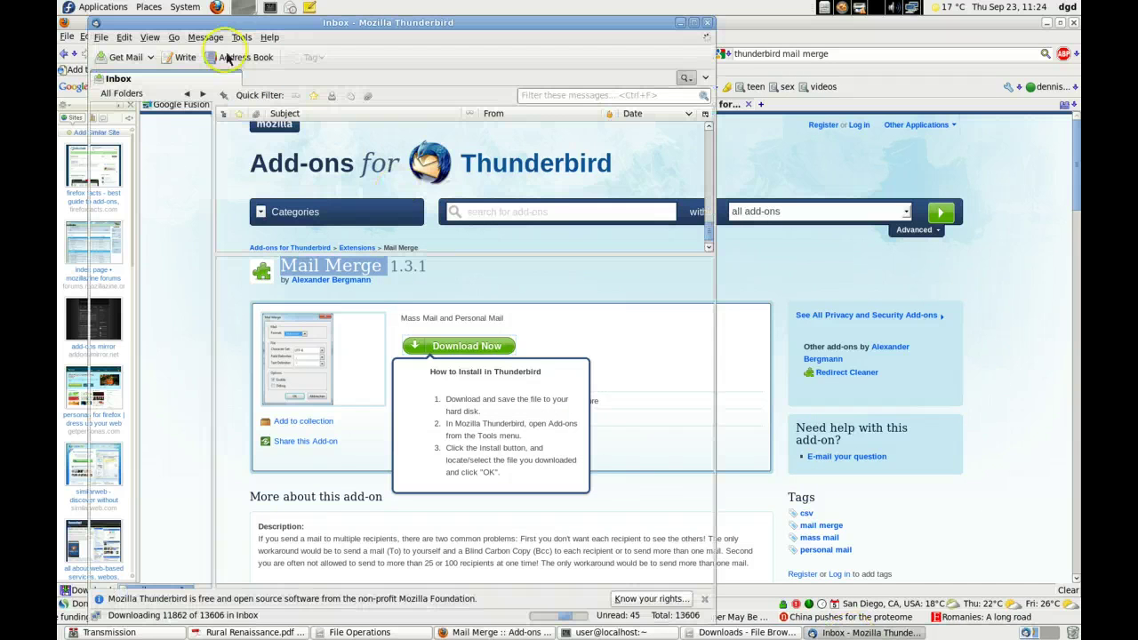
pyautogui.click(103, 38)
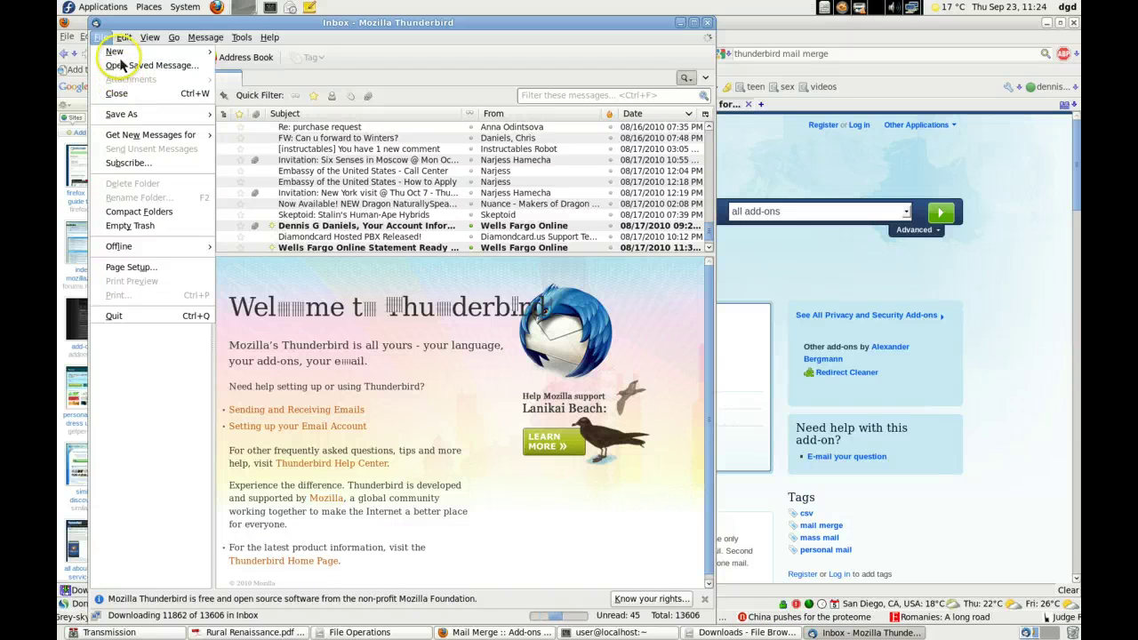
pyautogui.click(242, 39)
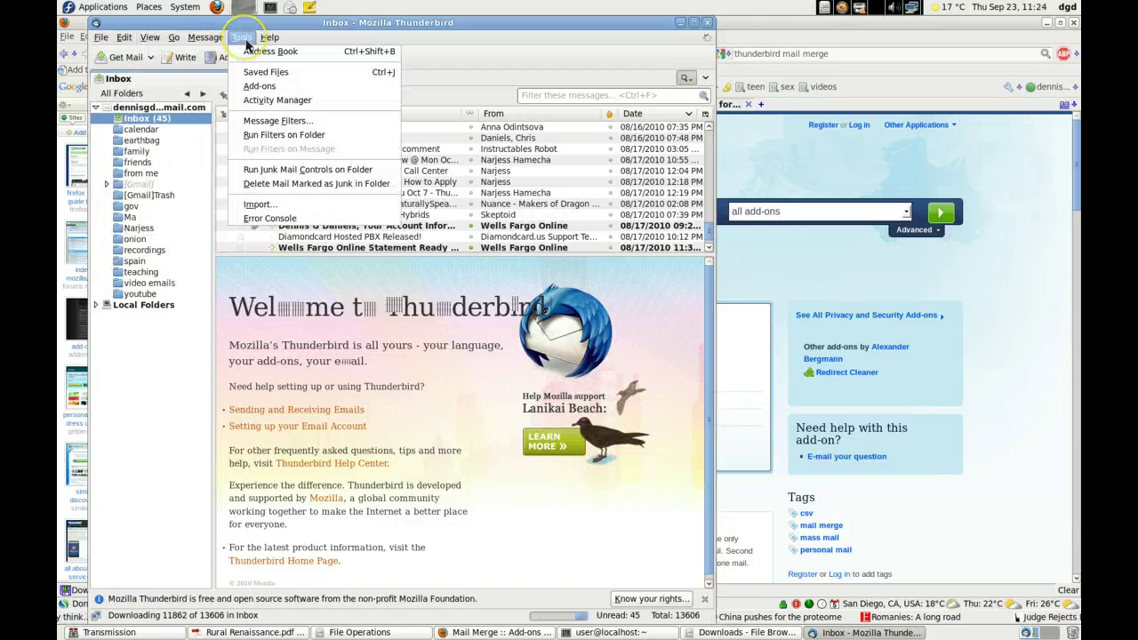
pyautogui.click(264, 96)
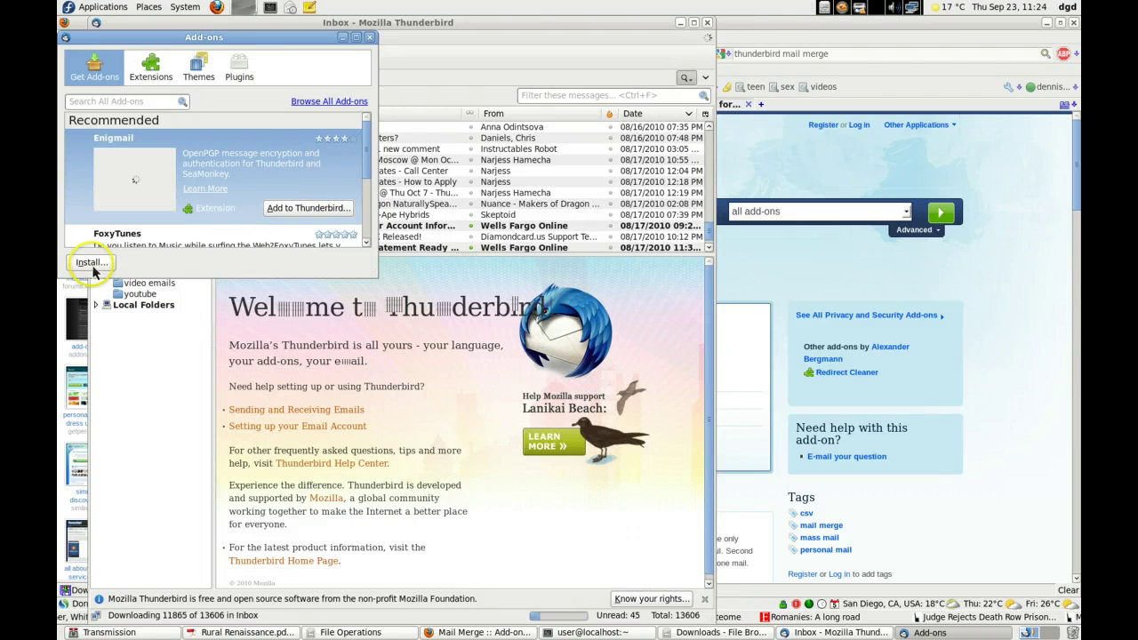
# Choose mail_merge-1.3.1-tb.xpi from the Desktop as the add-on file to install.
pyautogui.click(91, 263)
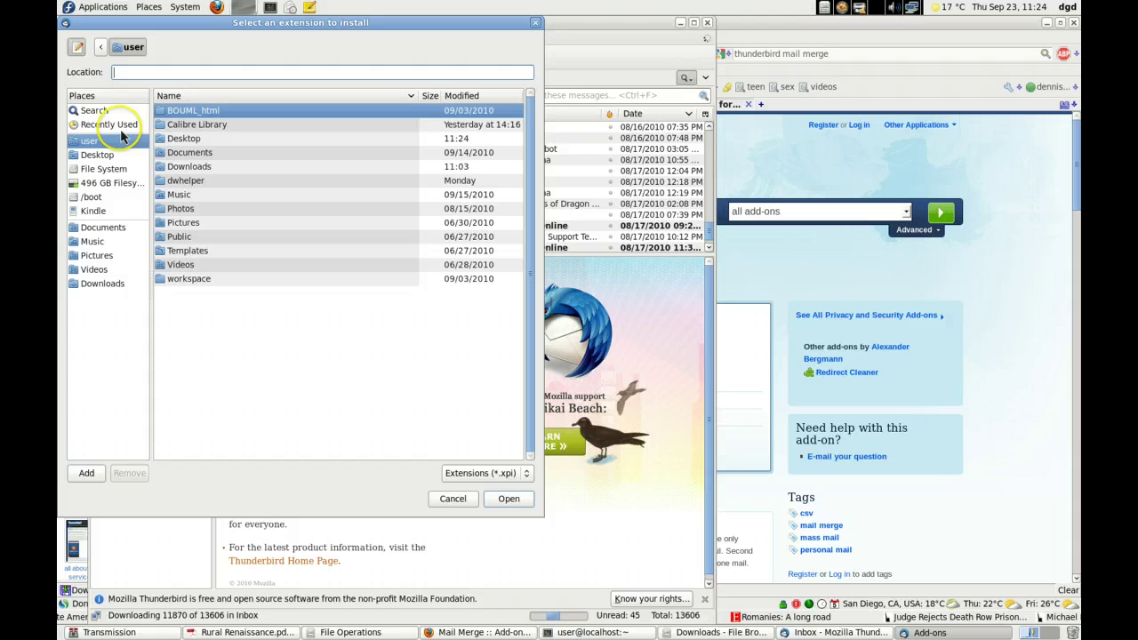
pyautogui.doubleClick(182, 137)
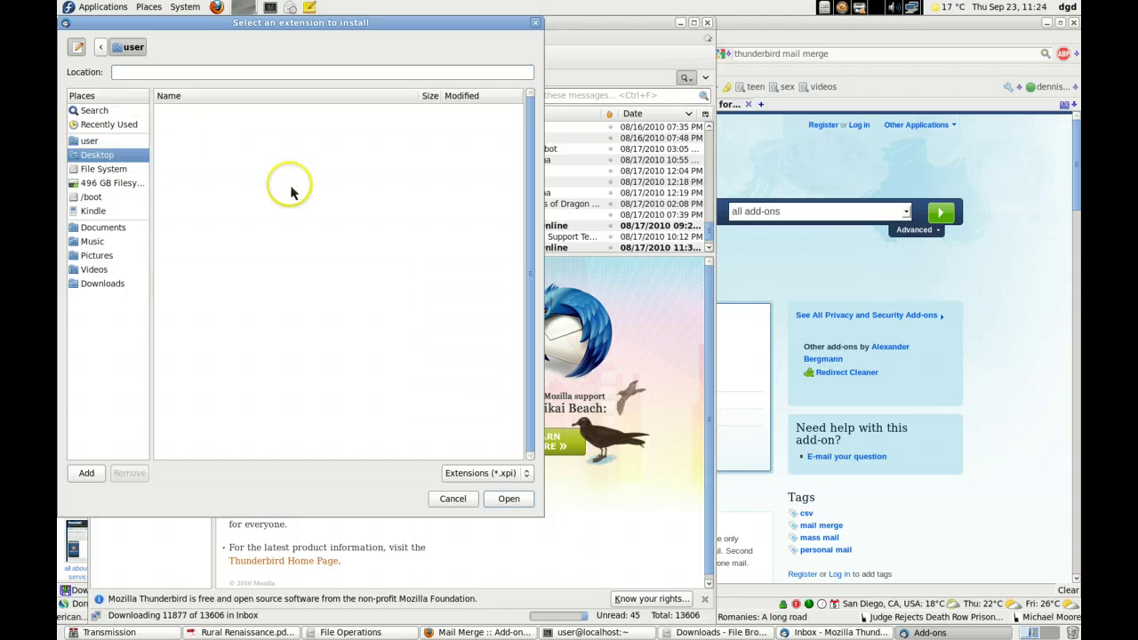
pyautogui.click(213, 152)
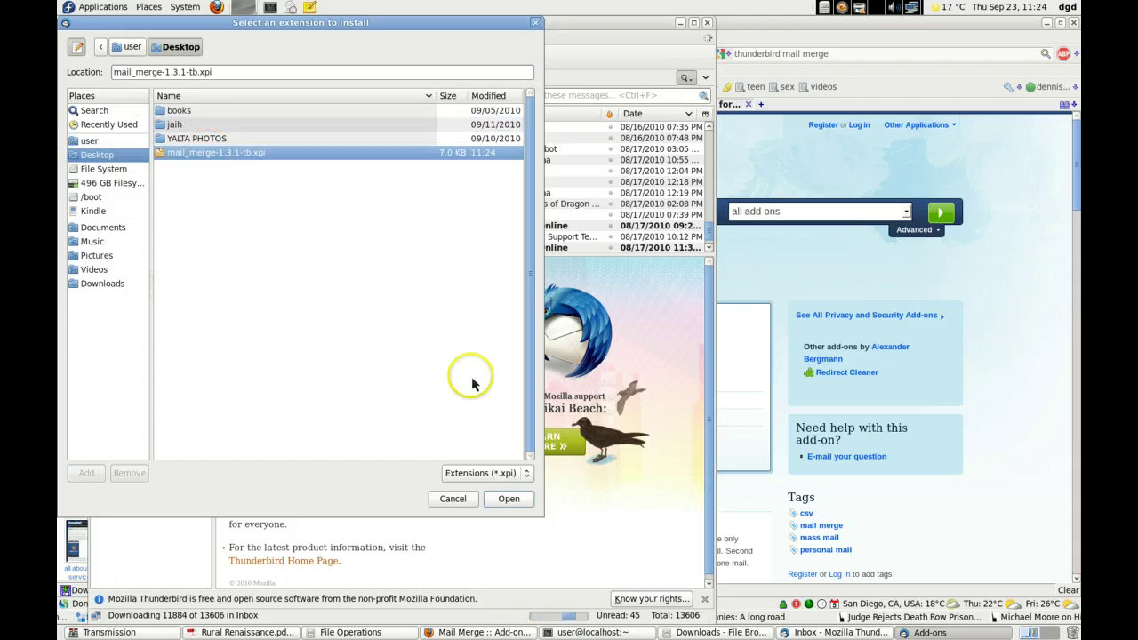
pyautogui.click(508, 498)
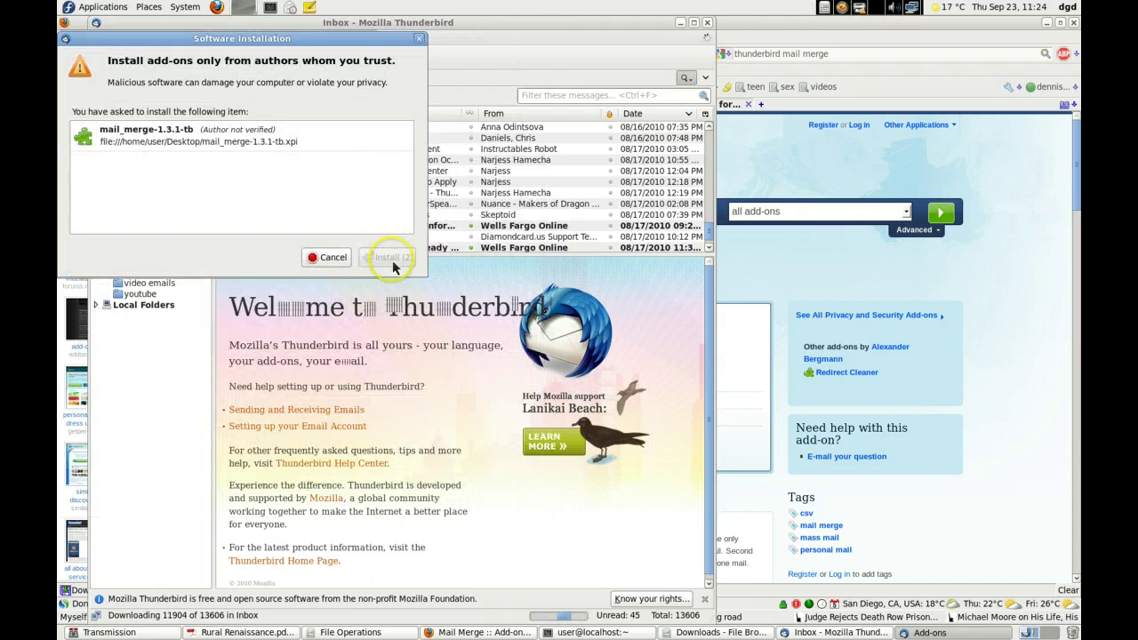
# Confirm the Mail Merge installation and maximize the Thunderbird mail window.
pyautogui.click(391, 260)
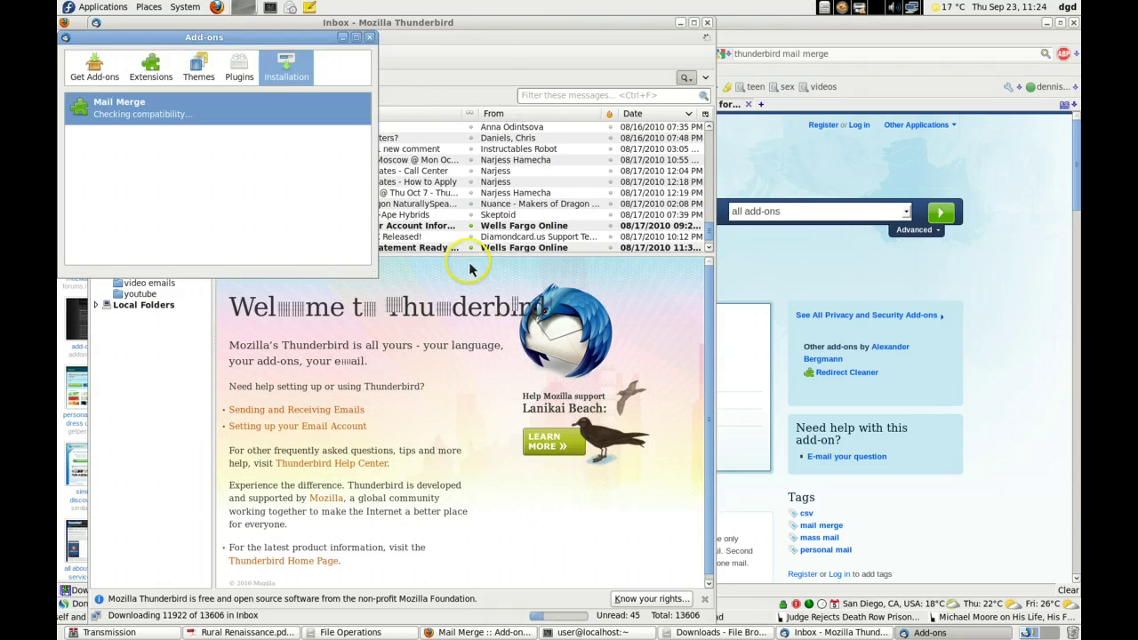
pyautogui.click(471, 190)
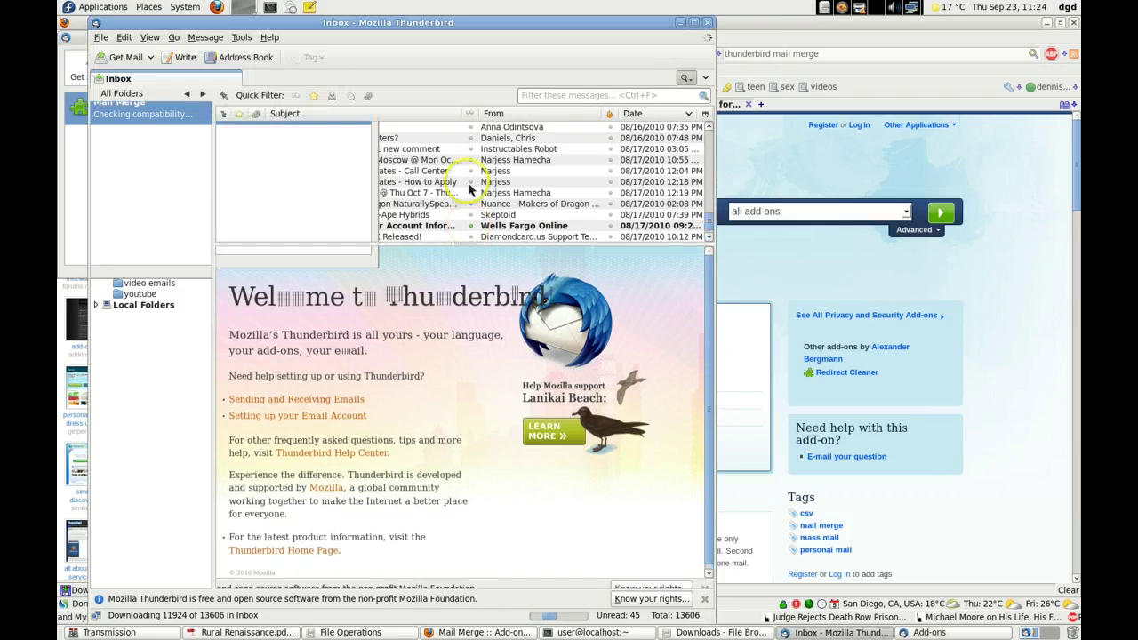
pyautogui.moveTo(469, 195); pyautogui.dragTo(469, 152)
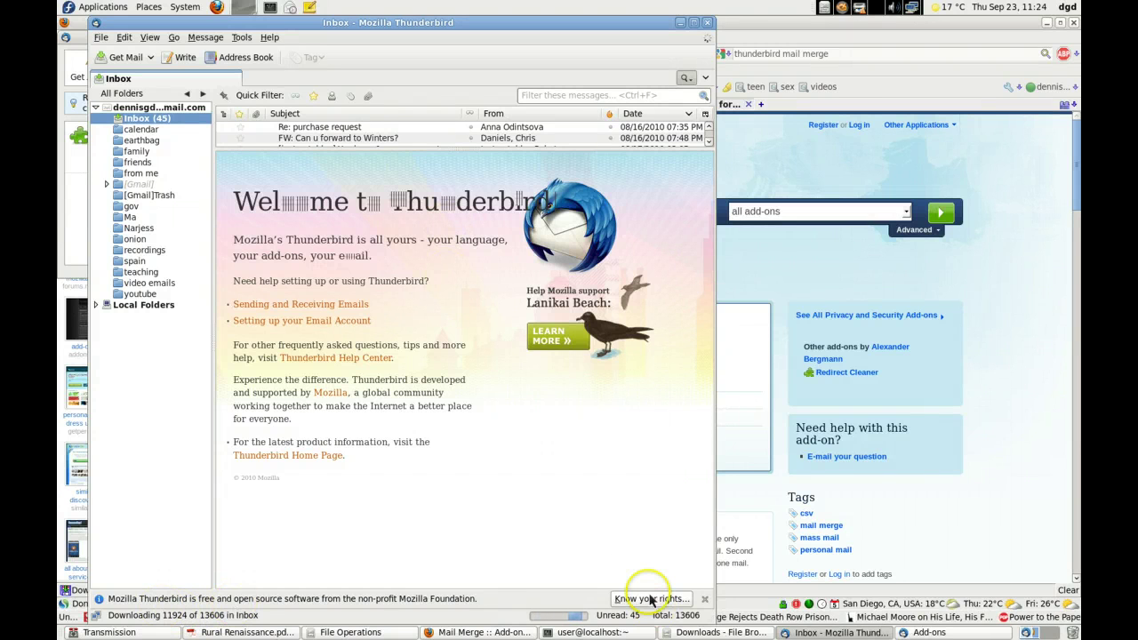
pyautogui.click(694, 24)
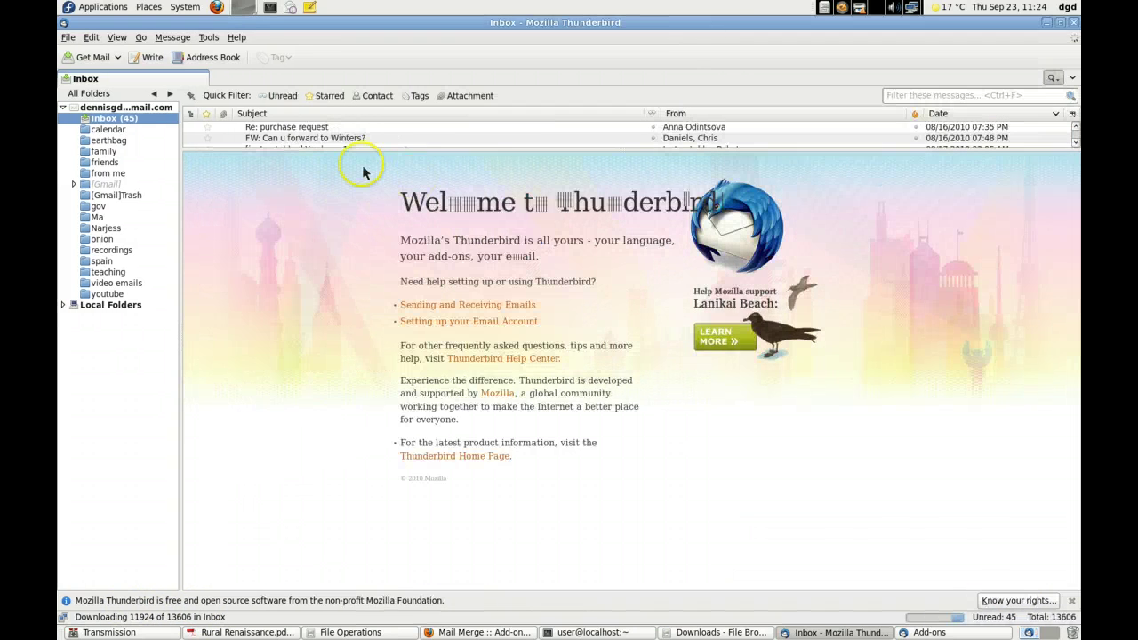
# Restart Thunderbird from the Add-ons manager to finish installing Mail Merge 1.3.1.
pyautogui.click(208, 37)
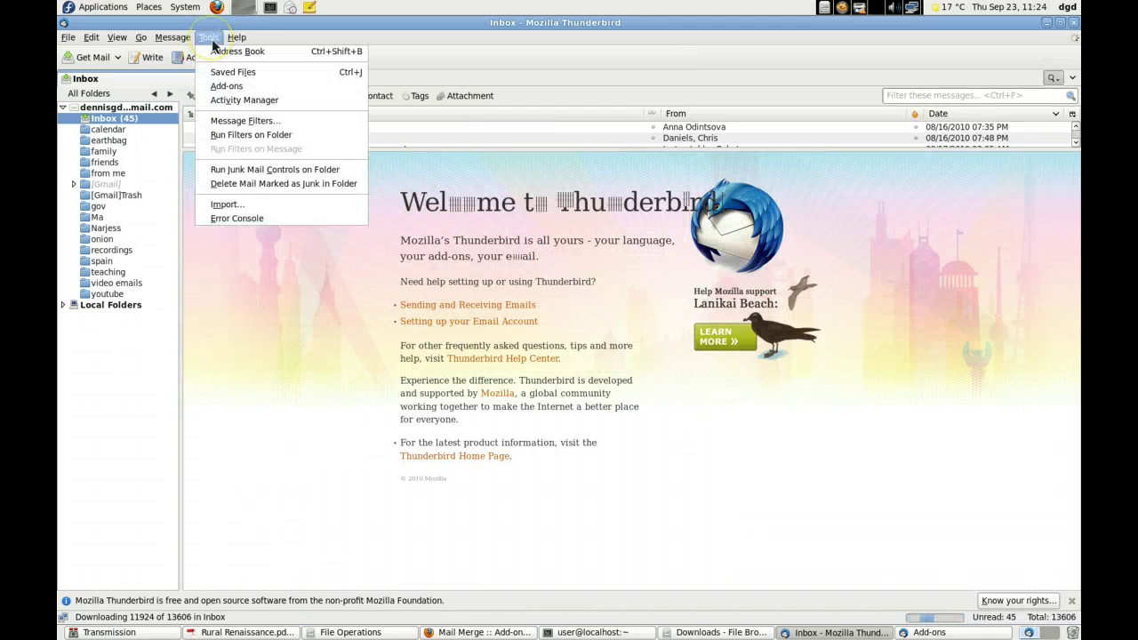
pyautogui.click(235, 88)
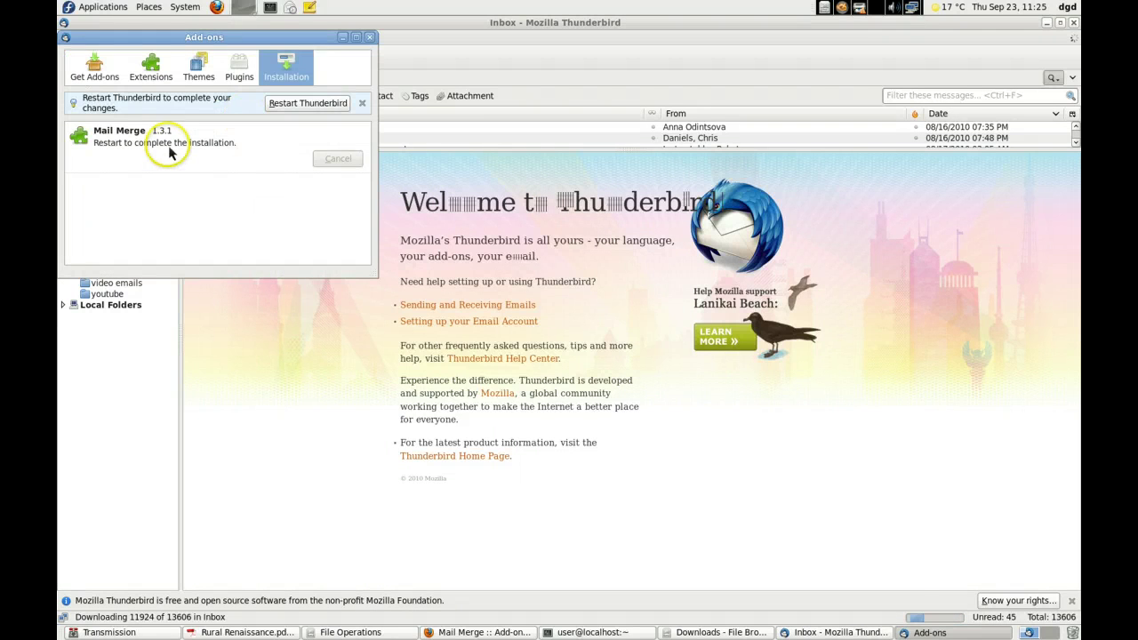
pyautogui.click(313, 106)
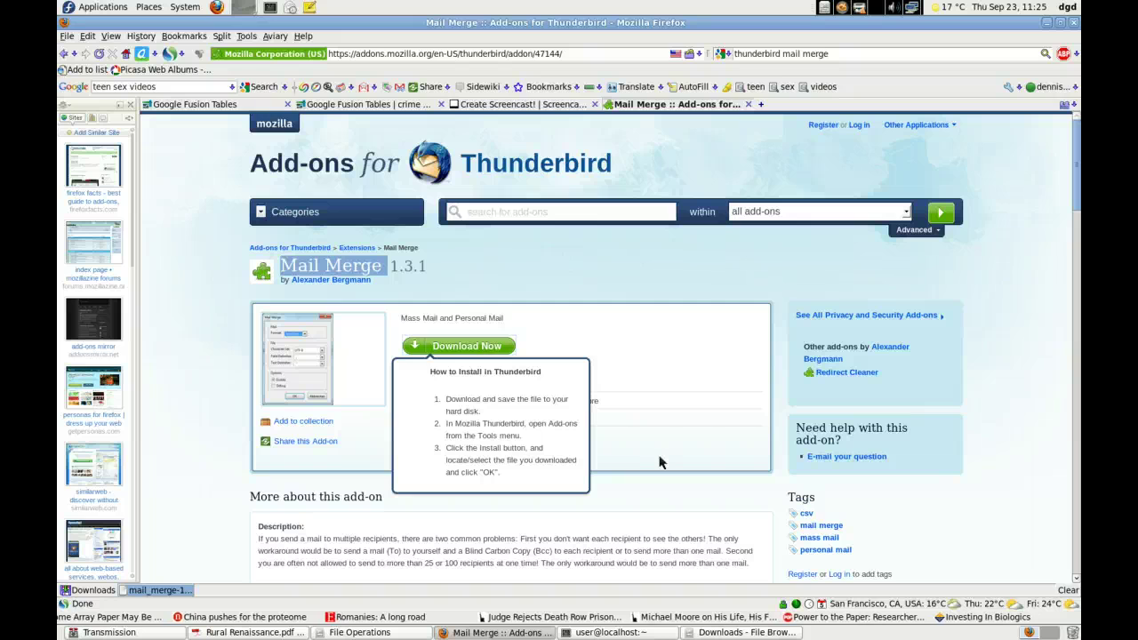
# Relaunch Thunderbird, start a new message, and look for Mail Merge in the Tools and Help menus.
pyautogui.click(502, 300)
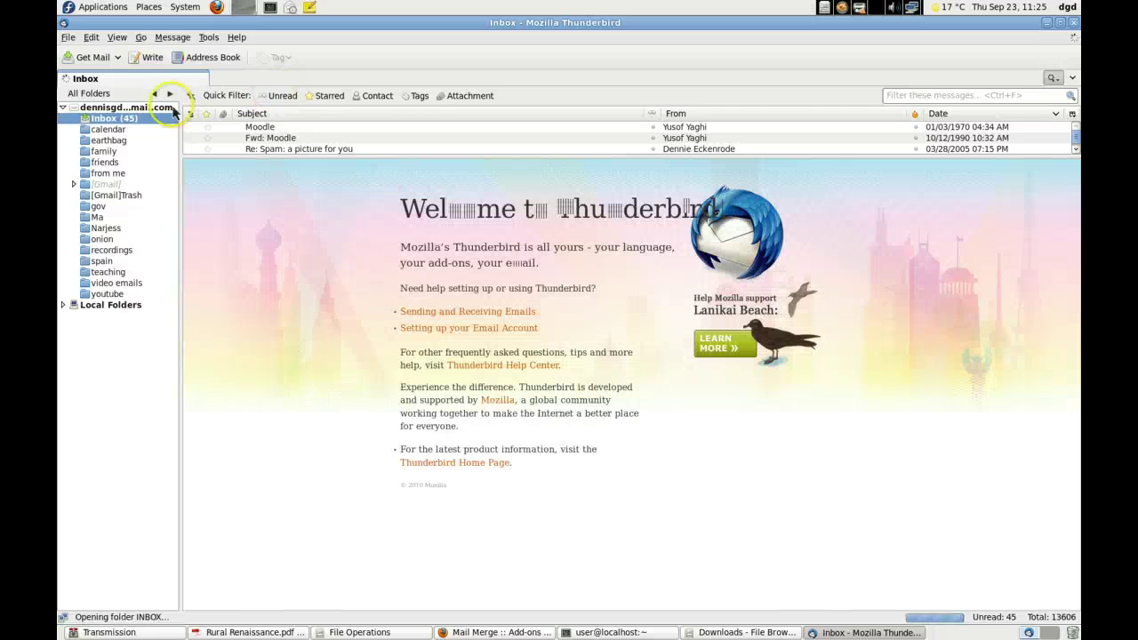
pyautogui.click(147, 58)
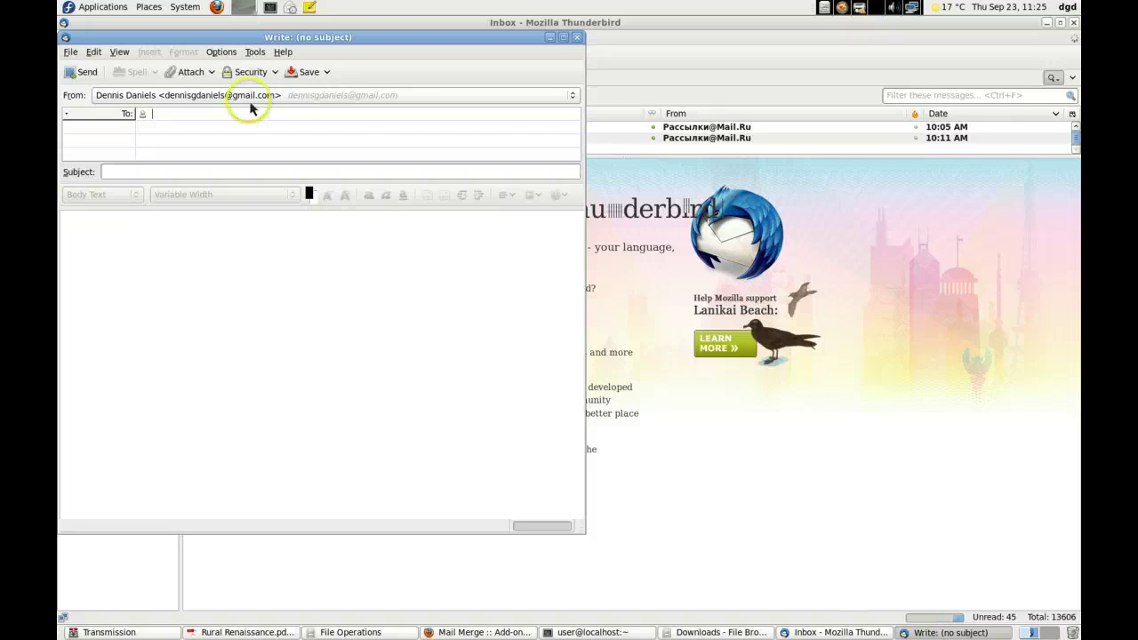
pyautogui.click(255, 53)
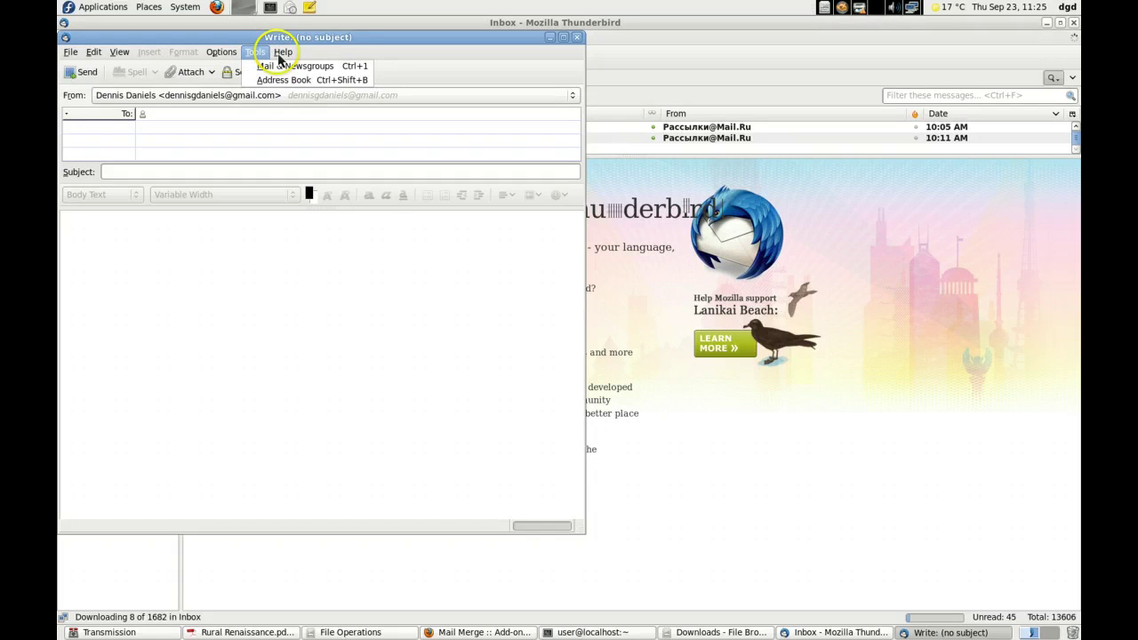
pyautogui.click(281, 50)
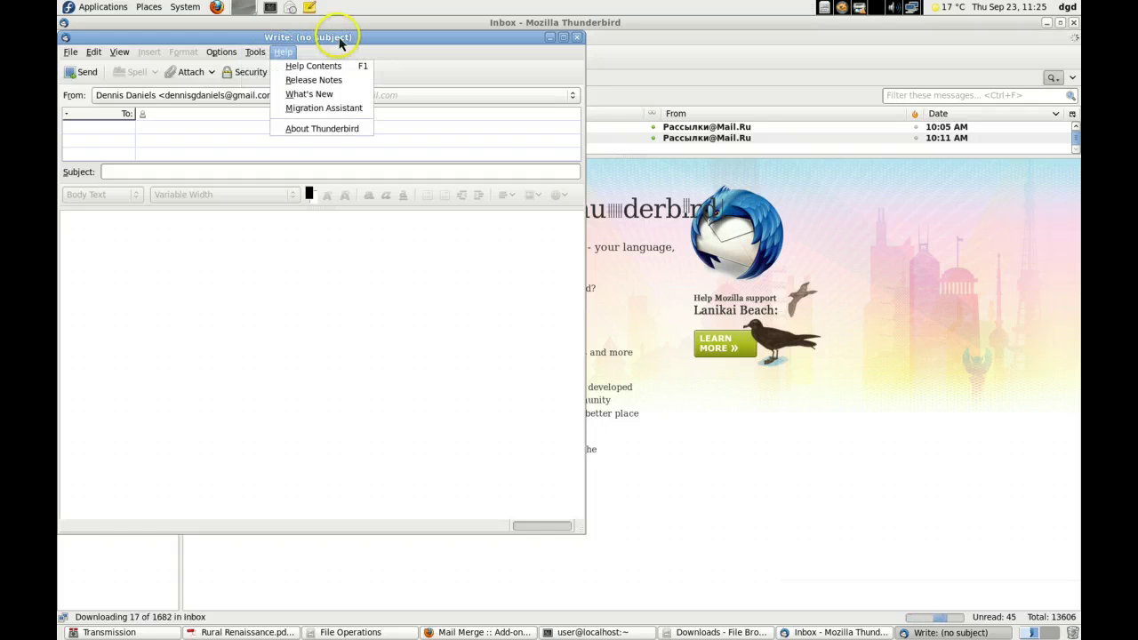
pyautogui.click(338, 41)
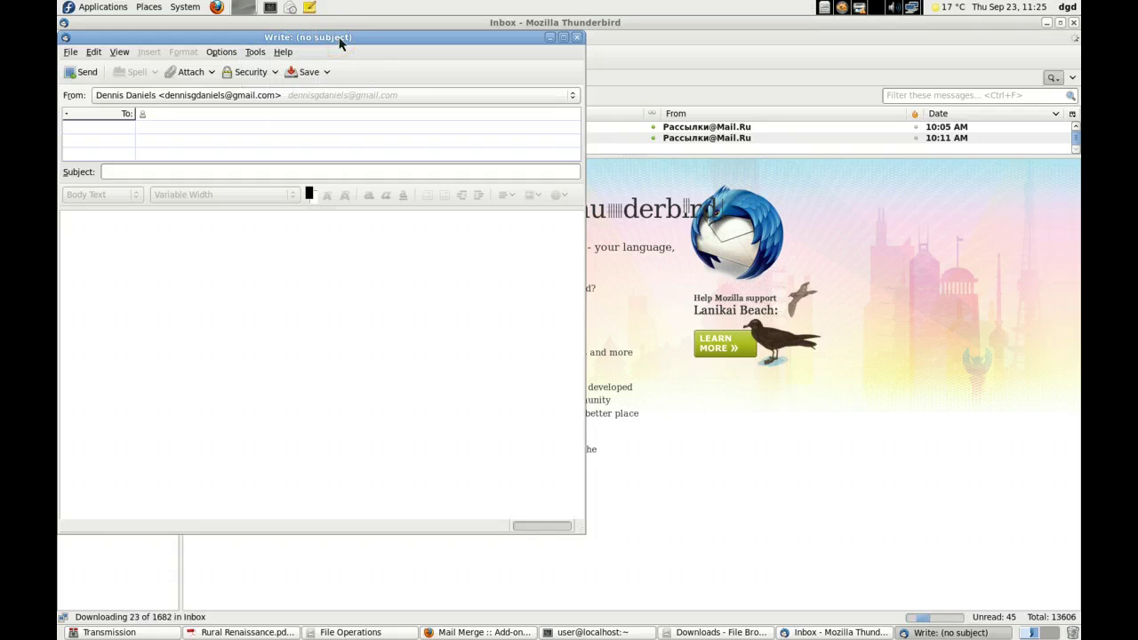
# Check the Tools and Options menus again, then close the empty compose window.
pyautogui.click(255, 53)
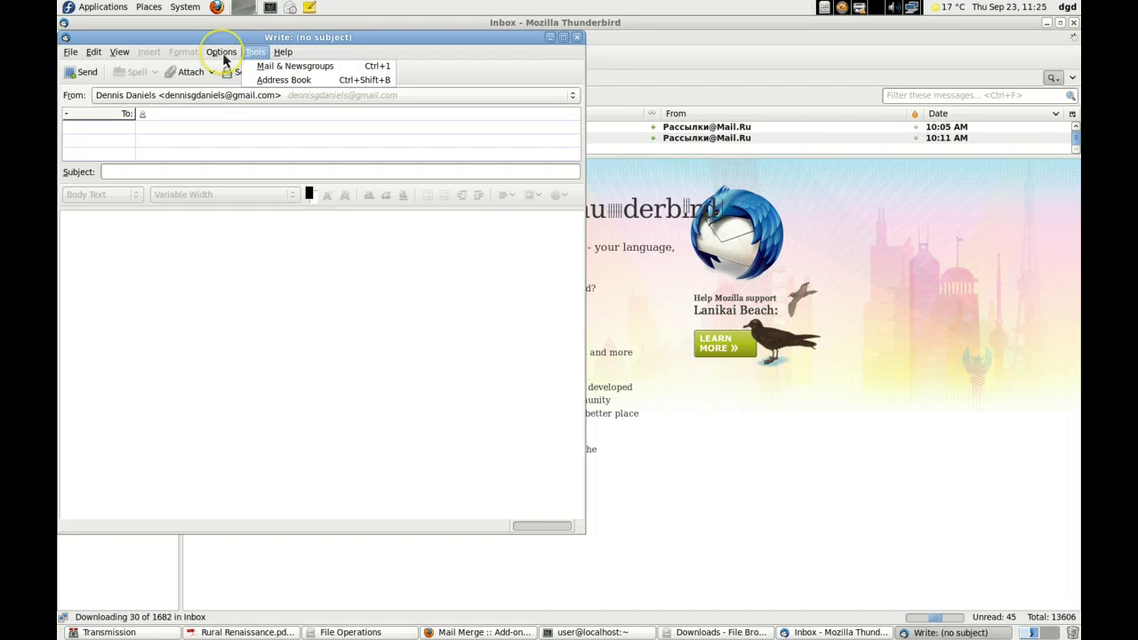
pyautogui.click(222, 55)
pyautogui.click(222, 54)
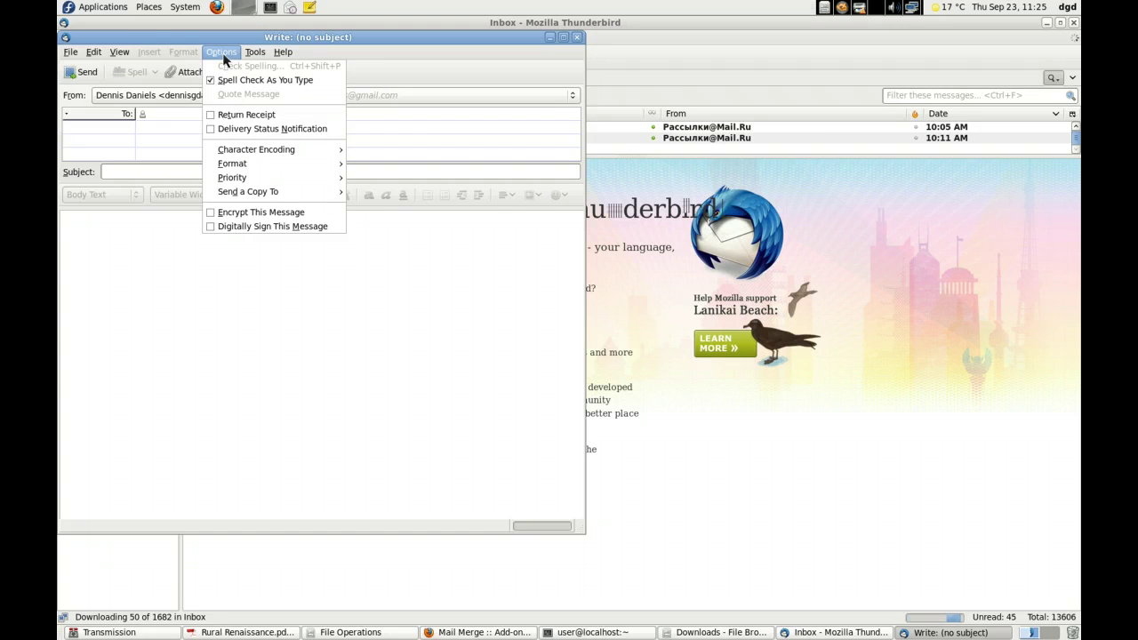
pyautogui.click(175, 57)
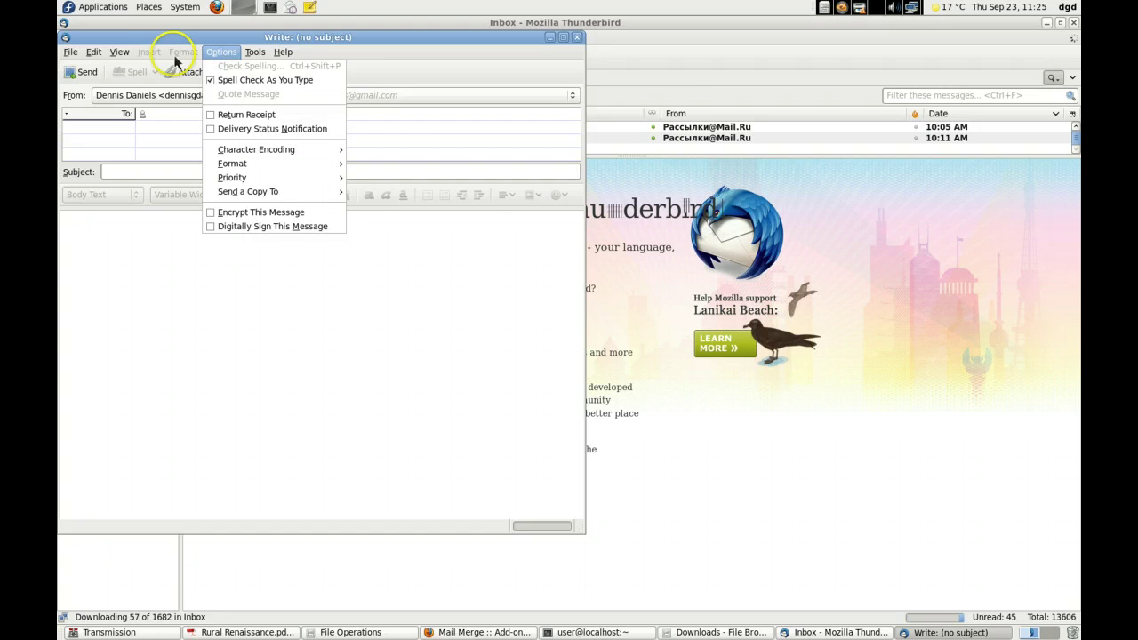
pyautogui.click(577, 40)
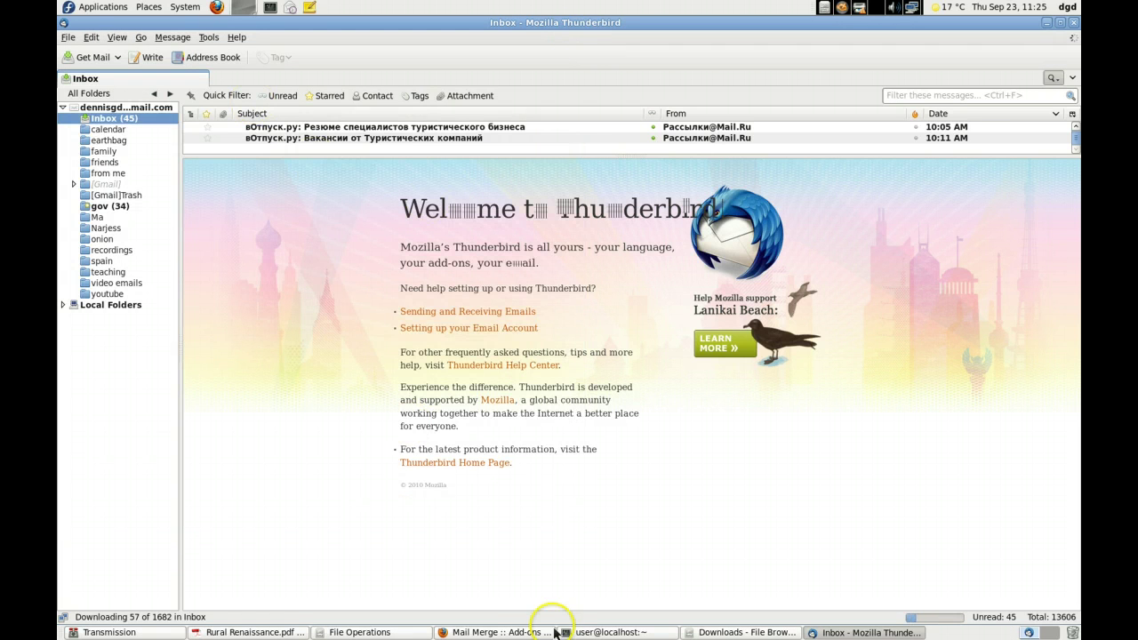
# Return to the Mail Merge page, dismiss the How to Install popup, and scroll to the Mass Mail examples.
pyautogui.click(510, 632)
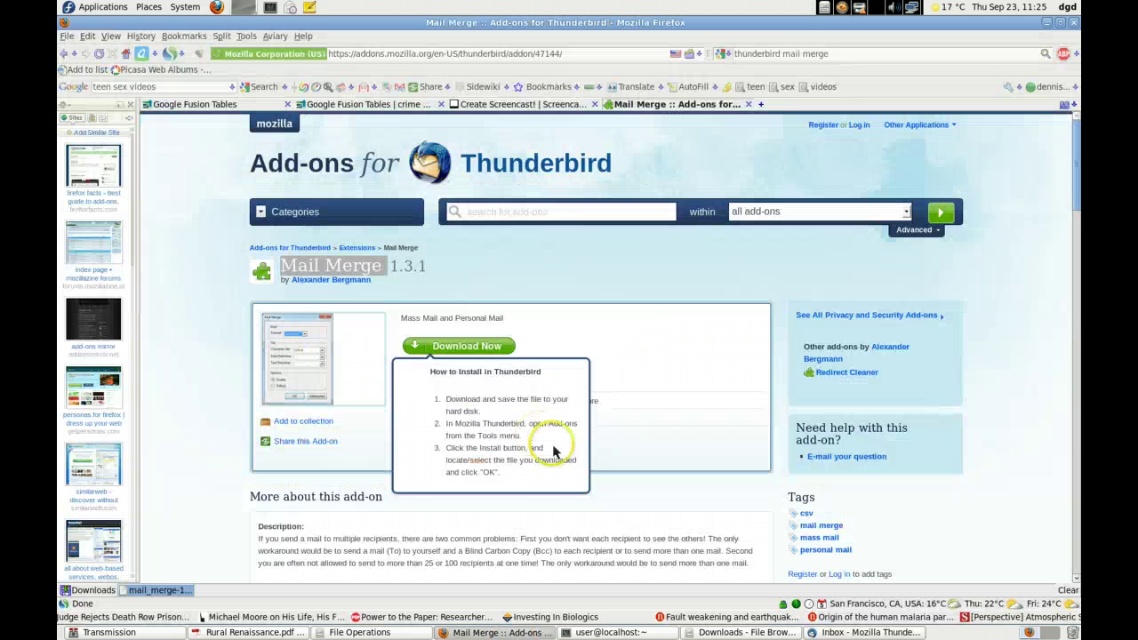
pyautogui.click(629, 526)
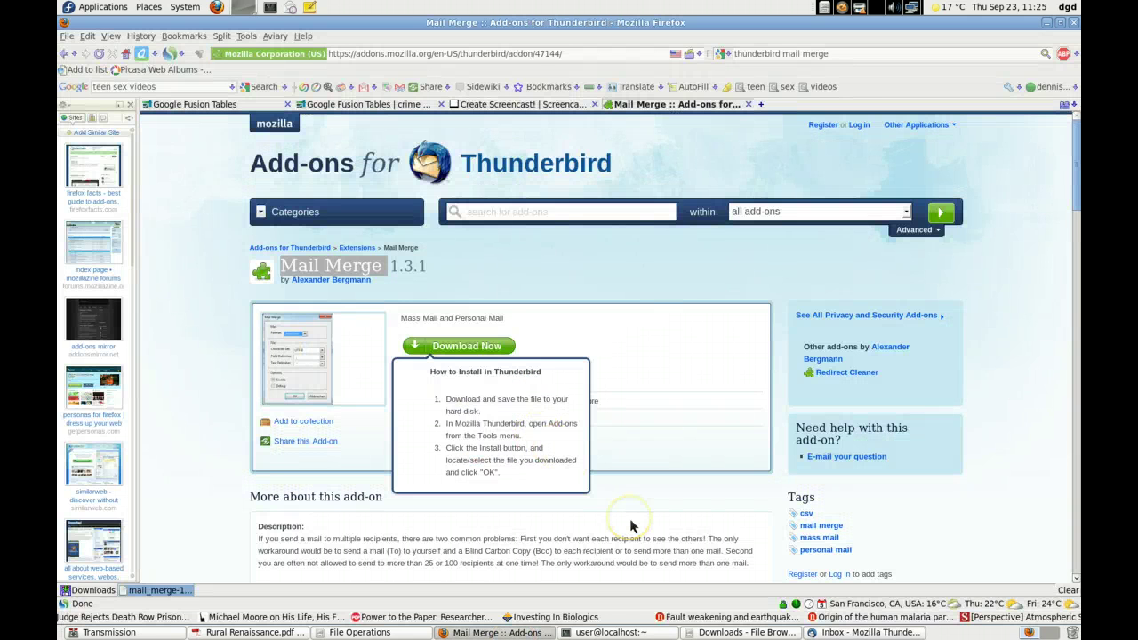
pyautogui.scroll(-2, 631, 527)
pyautogui.scroll(-5, 631, 524)
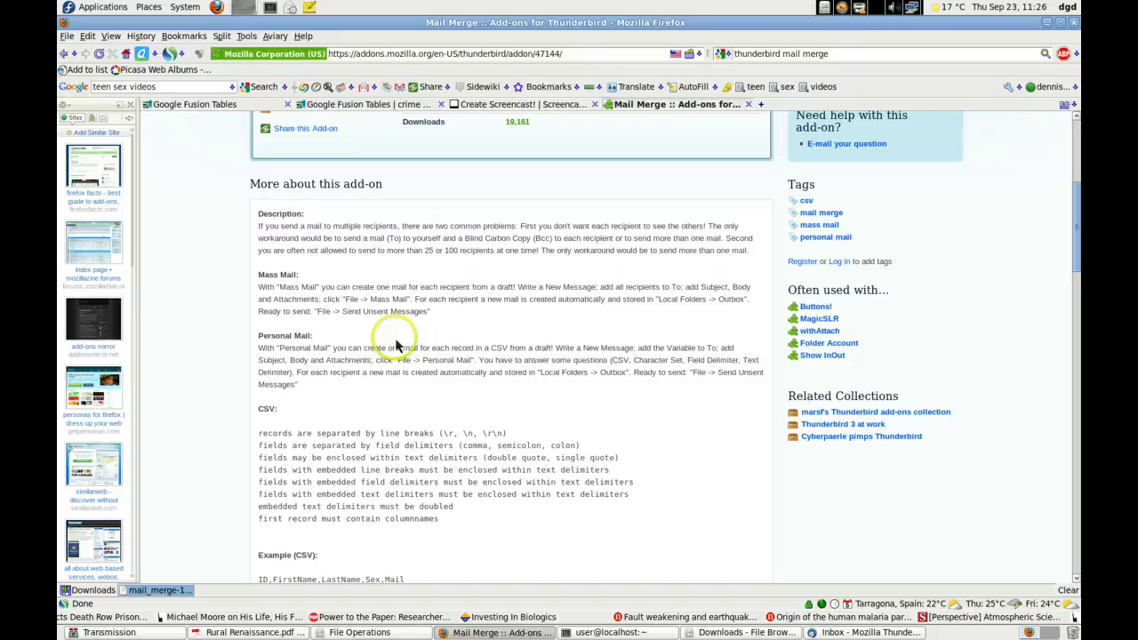
pyautogui.click(375, 294)
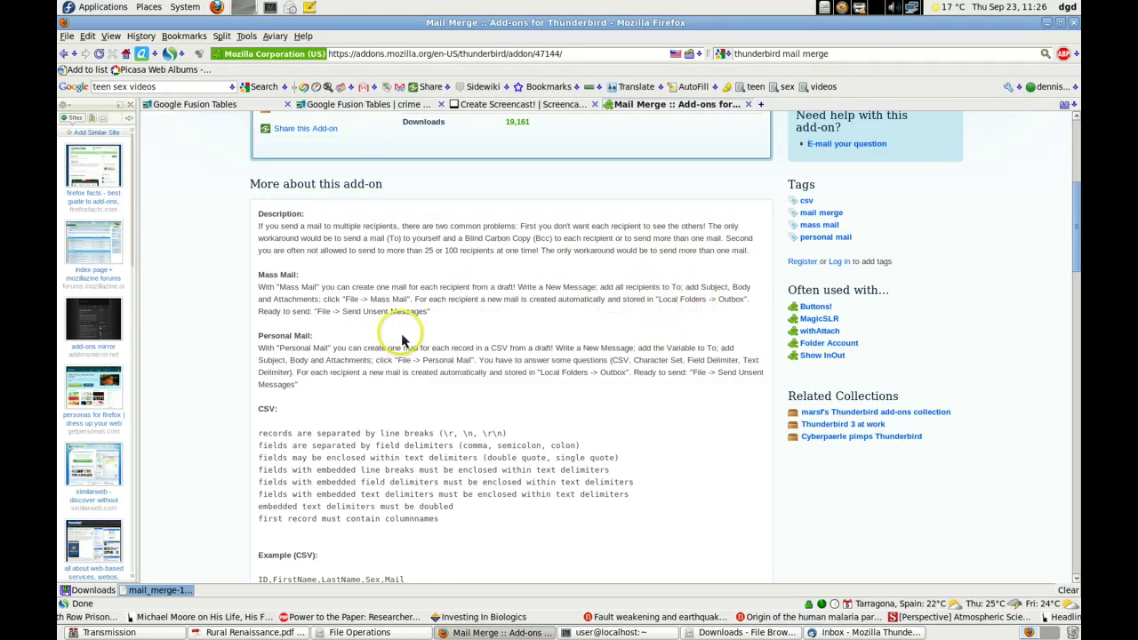
pyautogui.scroll(-1, 360, 359)
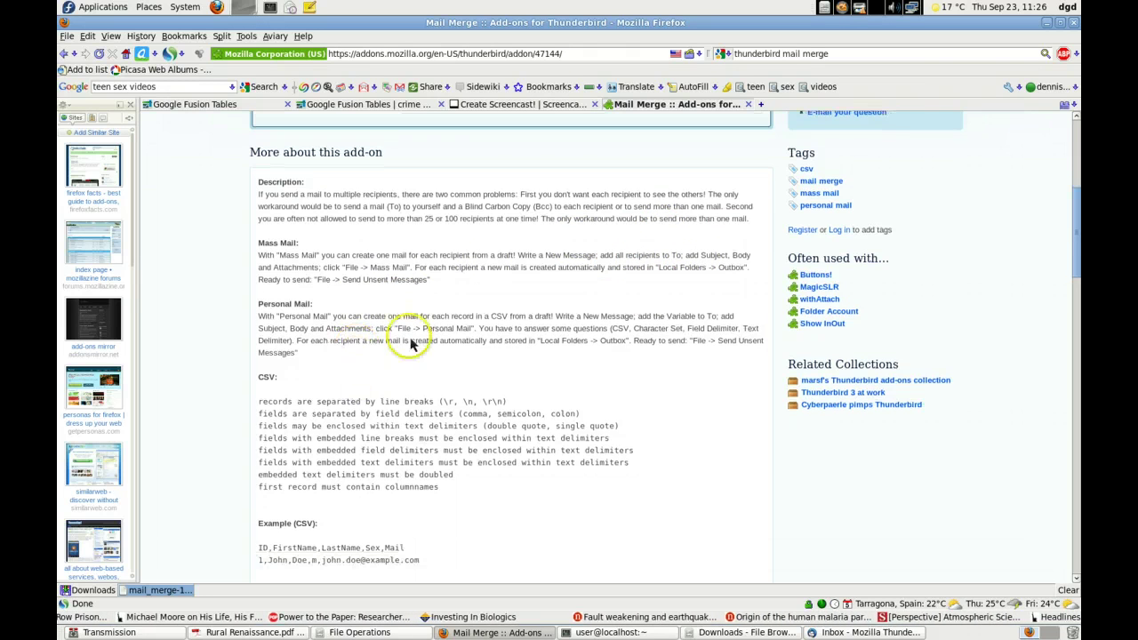
pyautogui.scroll(-1, 528, 446)
pyautogui.scroll(-10, 546, 508)
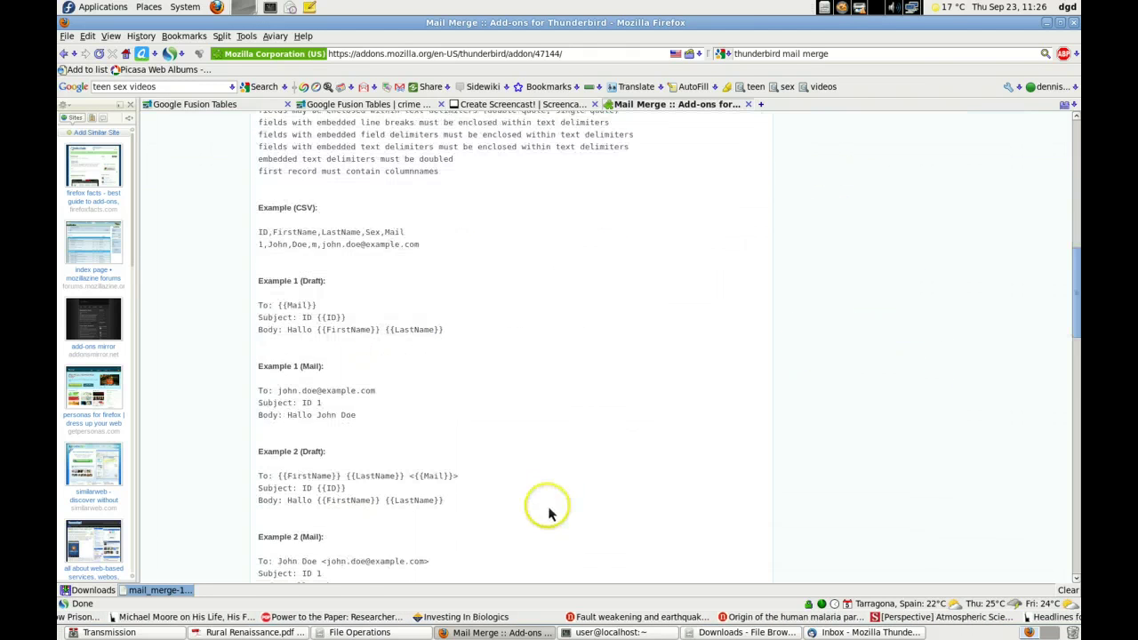
pyautogui.scroll(-5, 549, 515)
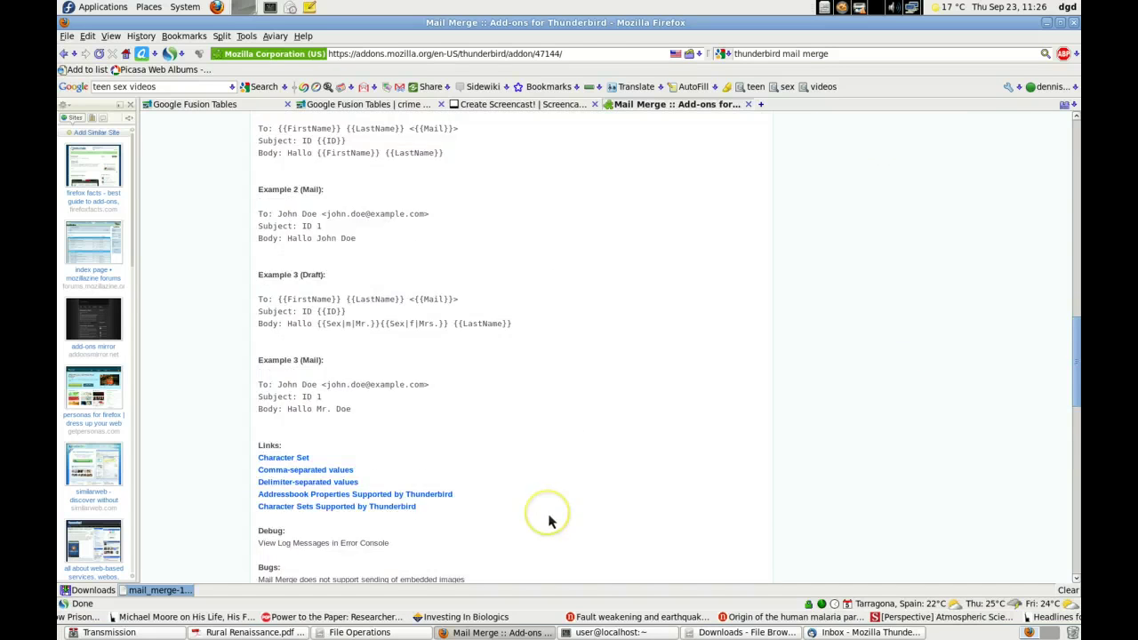
pyautogui.scroll(-12, 545, 521)
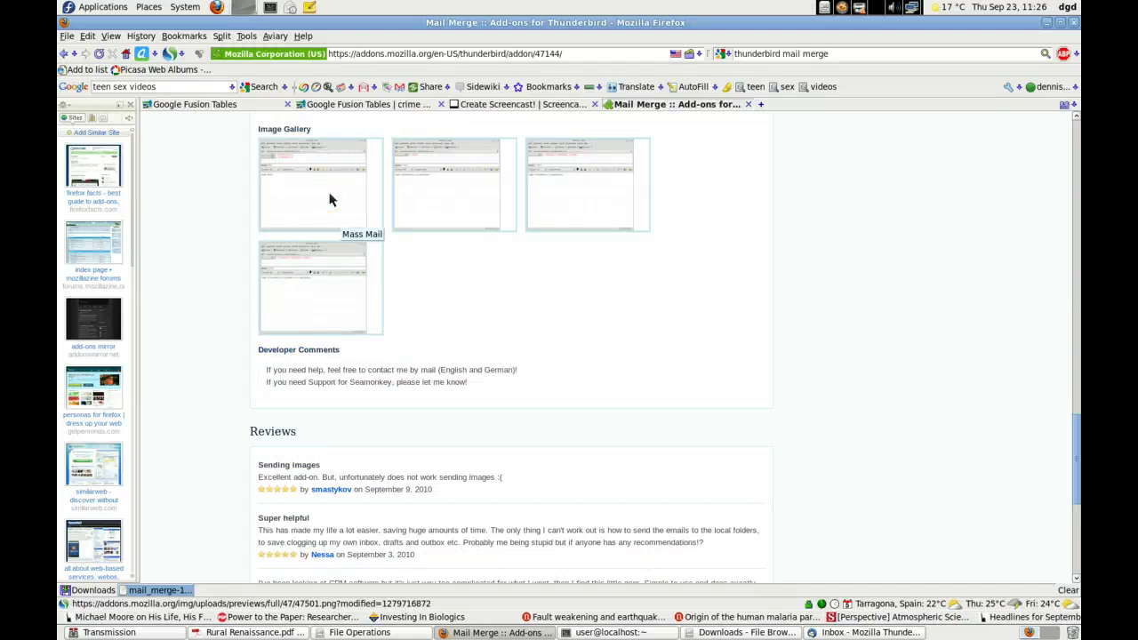
# Enlarge the first gallery screenshot and step through to image 5 of 5, Personal Mail (Example 3).
pyautogui.click(329, 200)
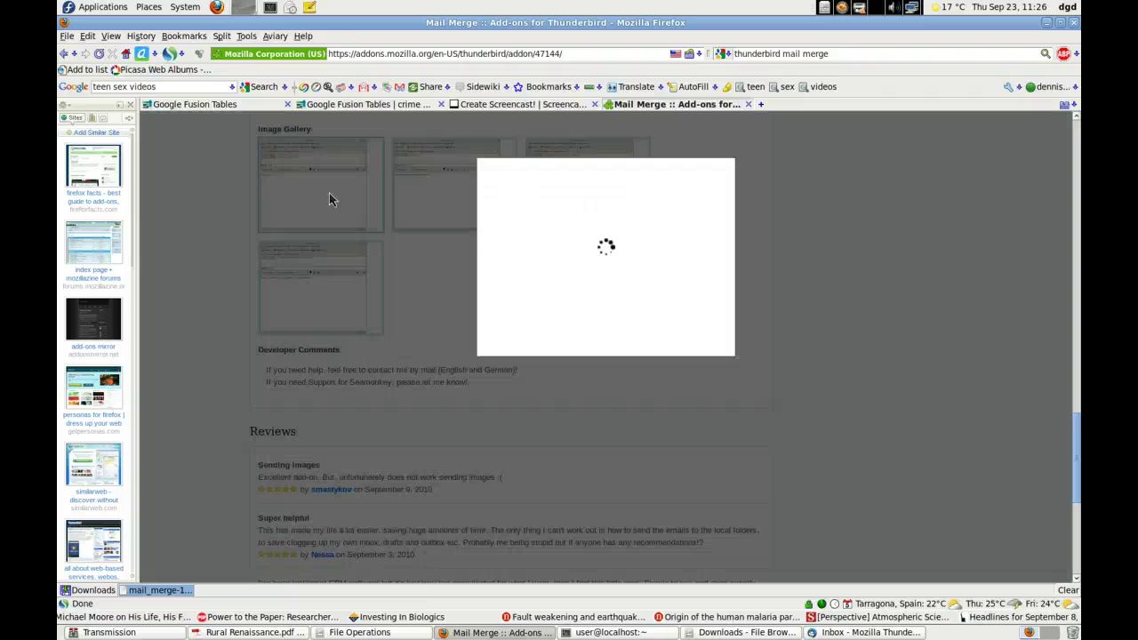
pyautogui.click(621, 353)
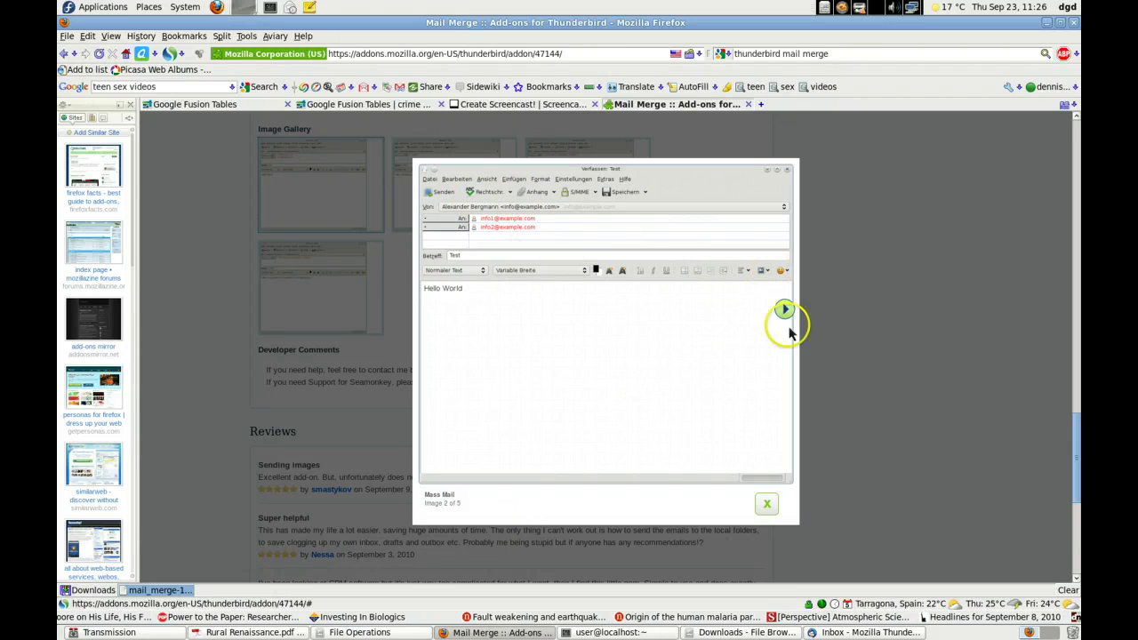
pyautogui.click(785, 309)
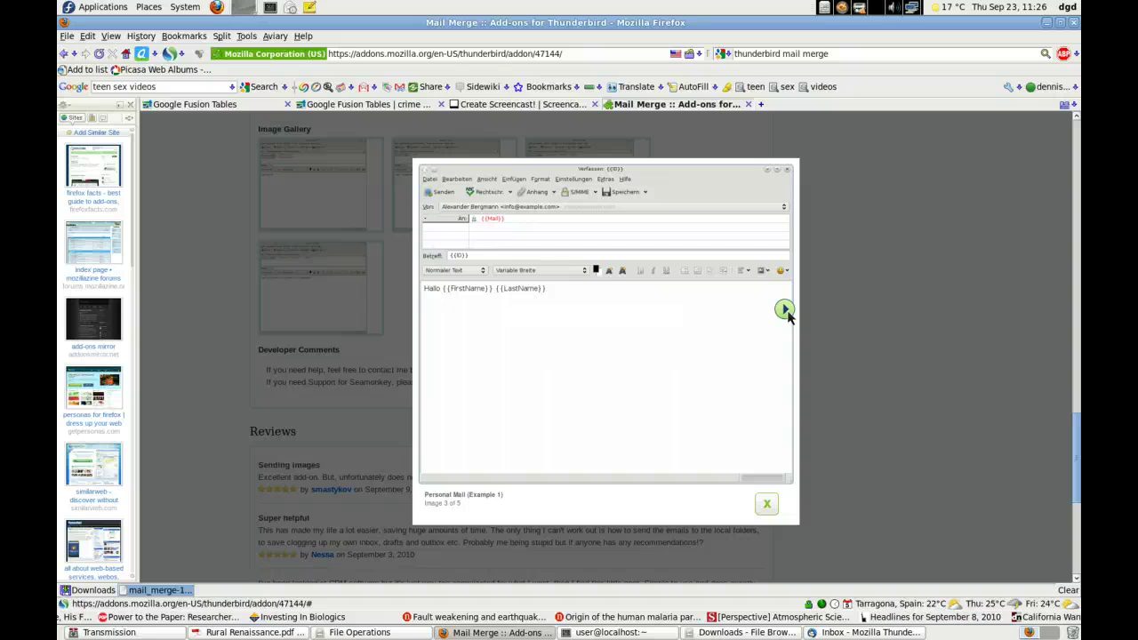
pyautogui.click(784, 309)
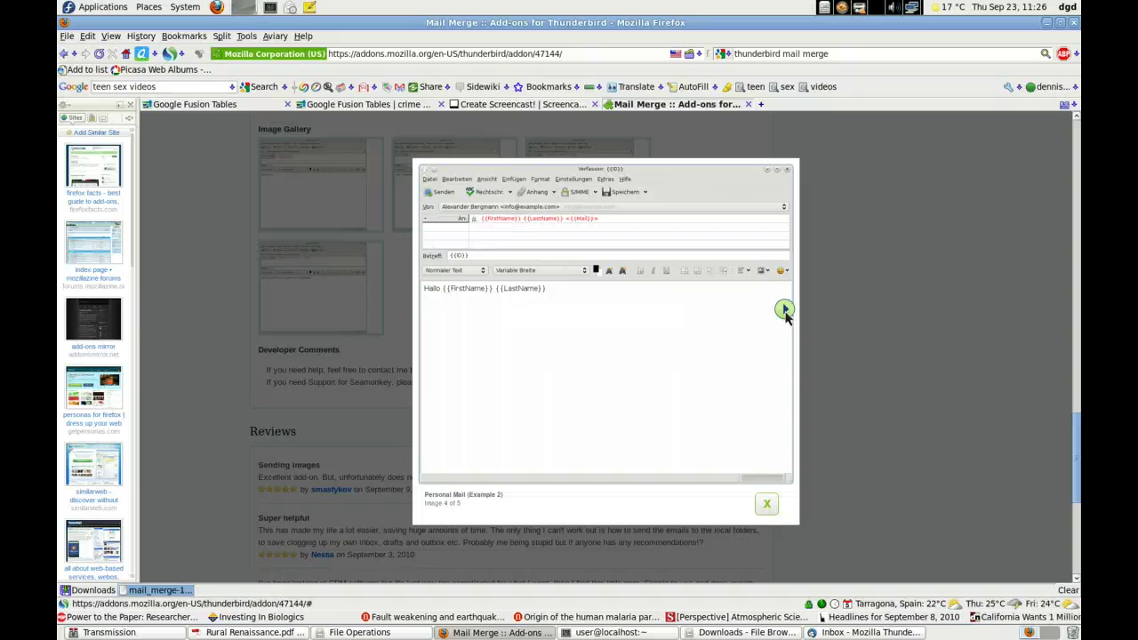
pyautogui.click(784, 310)
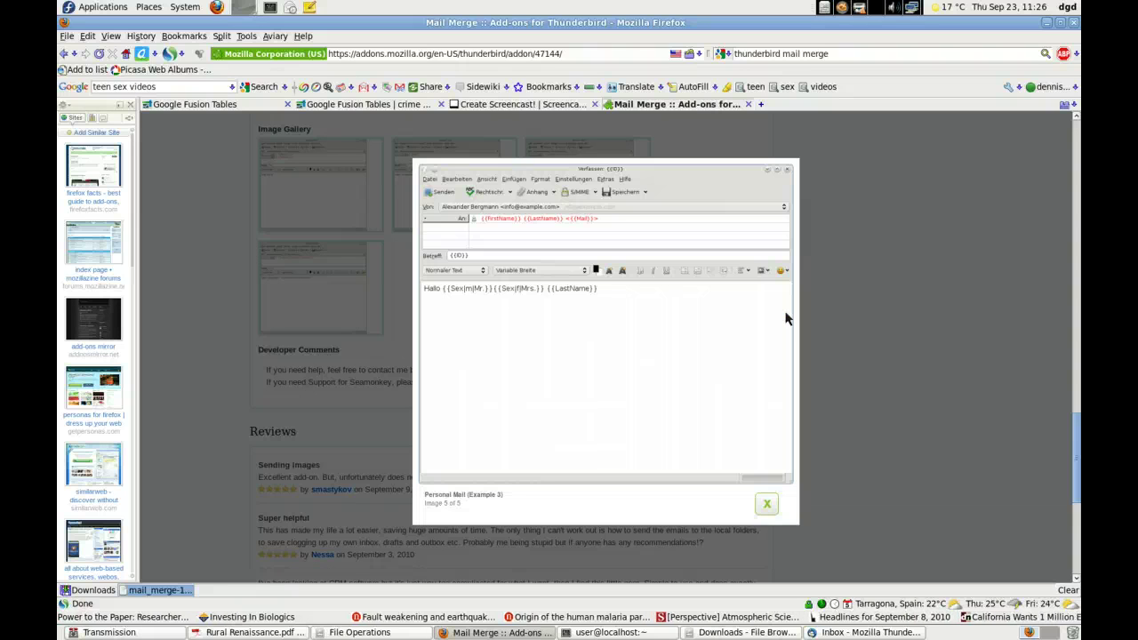
# Close the screenshot viewer, copy {{Mail}} from Example 1 (Draft), and return to Thunderbird.
pyautogui.click(767, 506)
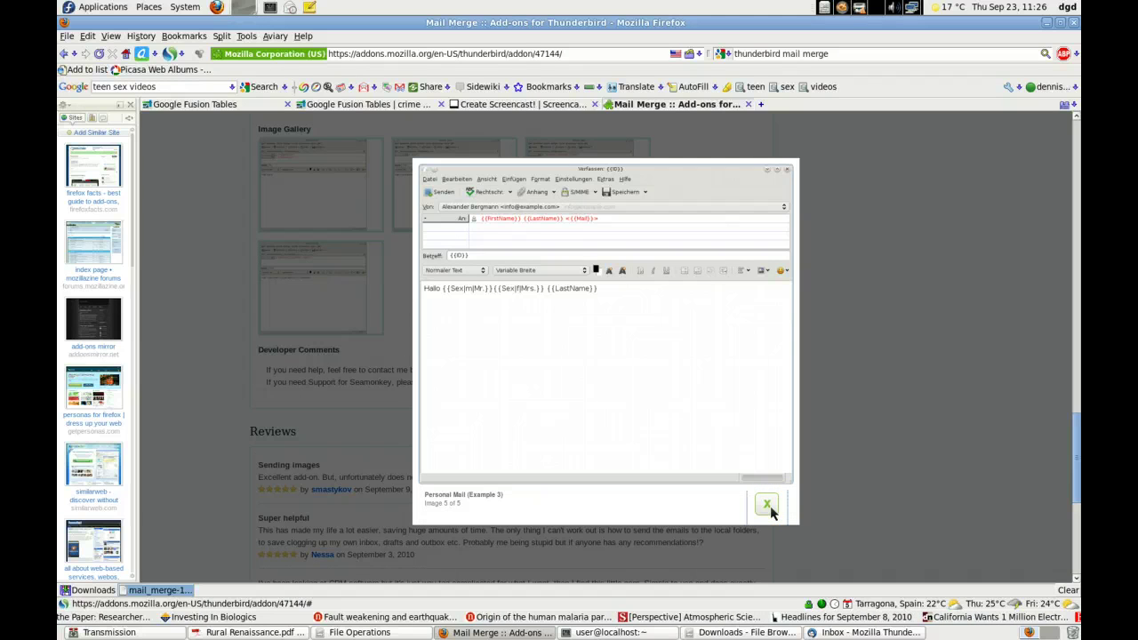
pyautogui.click(768, 506)
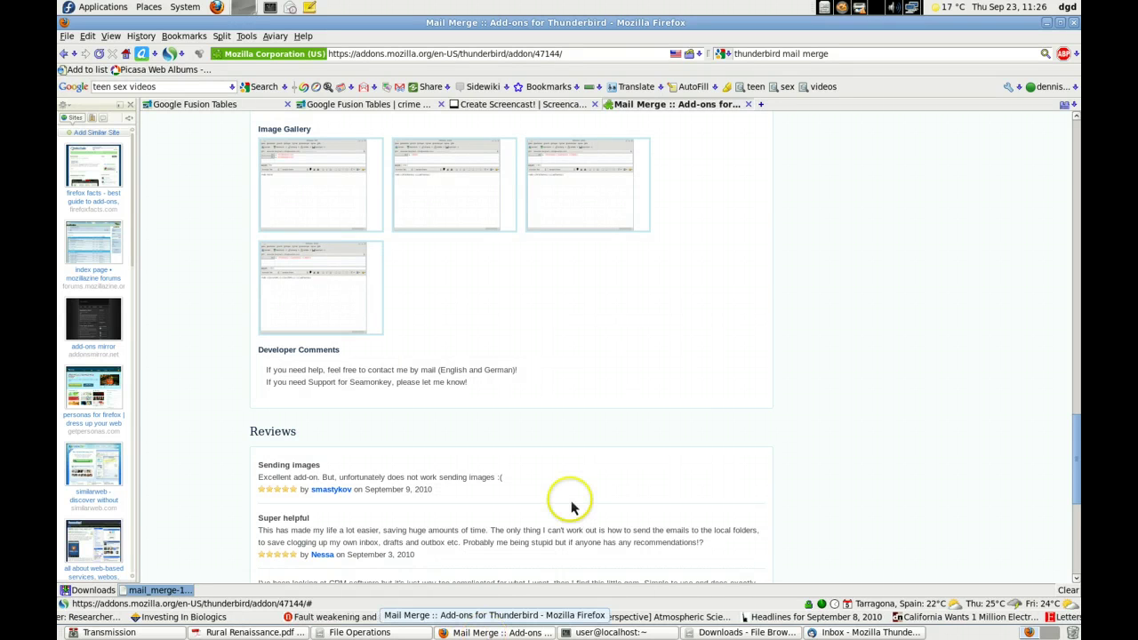
pyautogui.scroll(4, 643, 461)
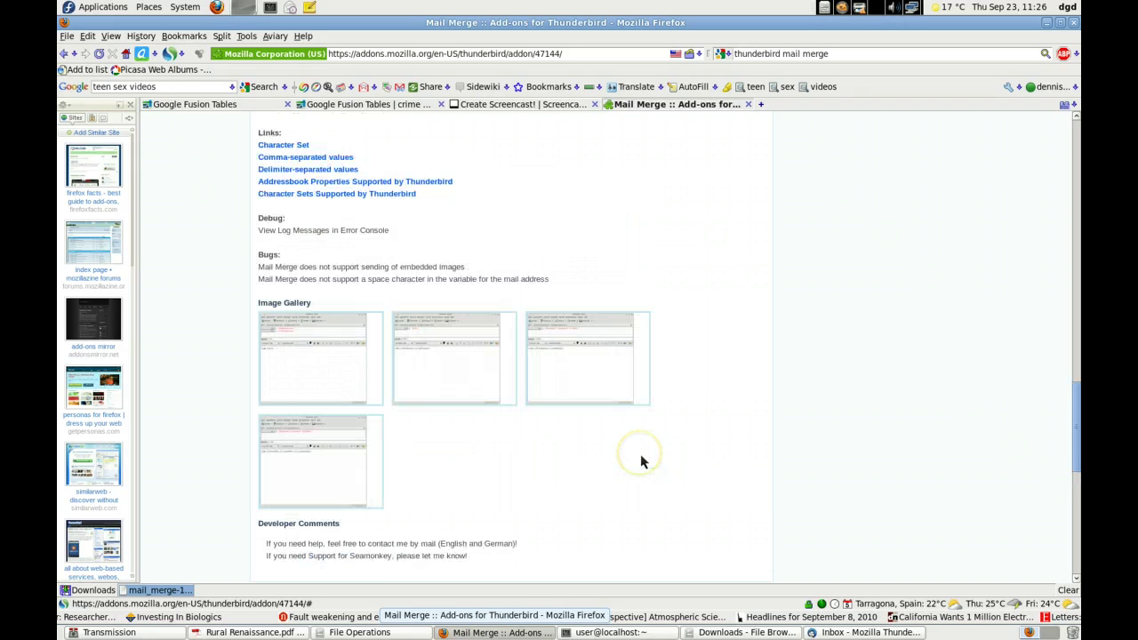
pyautogui.scroll(14, 643, 460)
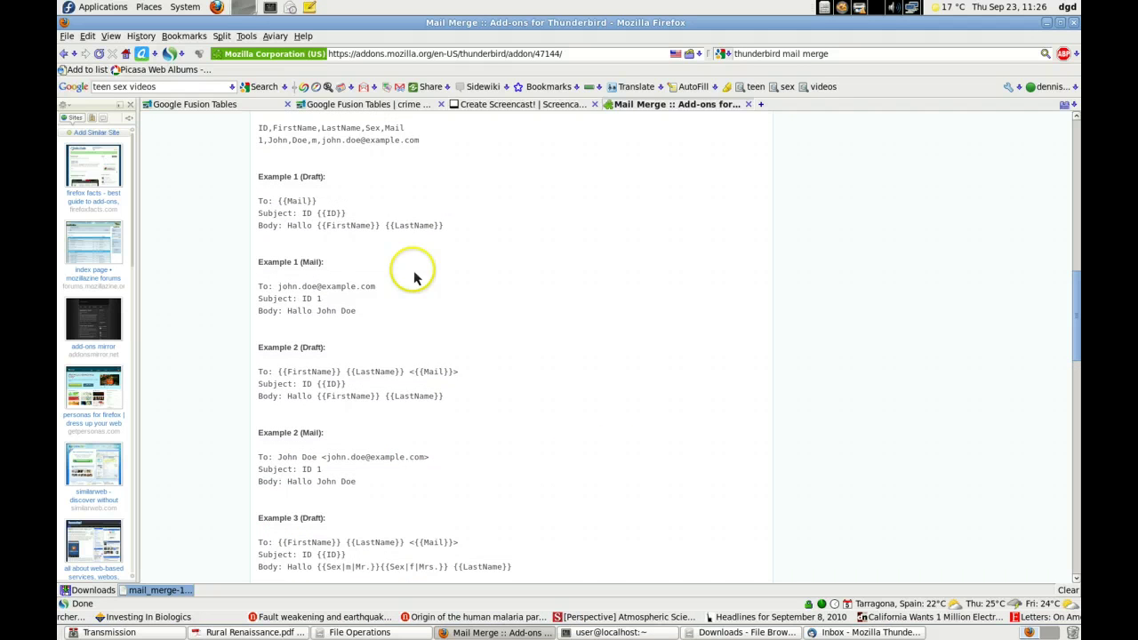
pyautogui.moveTo(318, 202); pyautogui.dragTo(278, 201)
pyautogui.hotkey('ctrl', 'c')
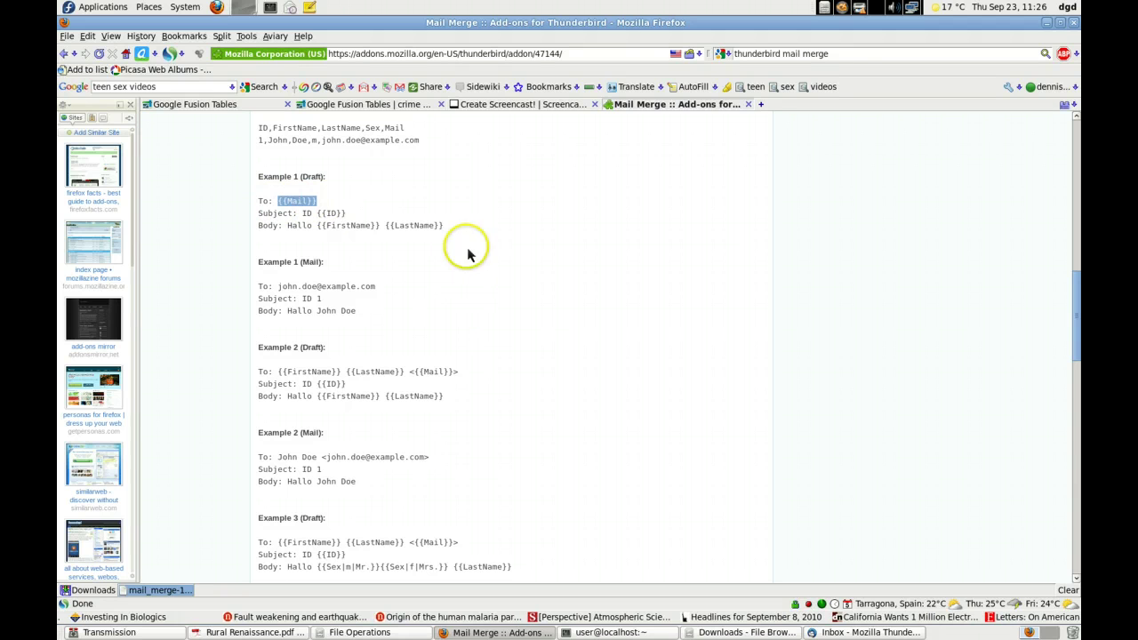
pyautogui.click(848, 632)
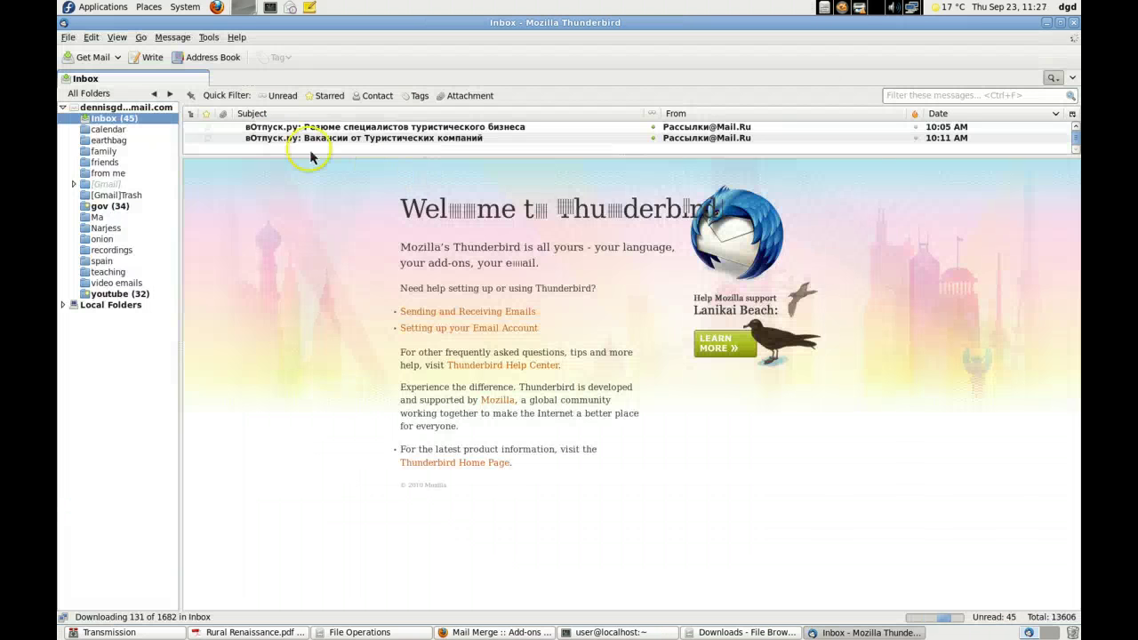
# Start a new message and paste {{Mail}} as its recipient.
pyautogui.click(148, 57)
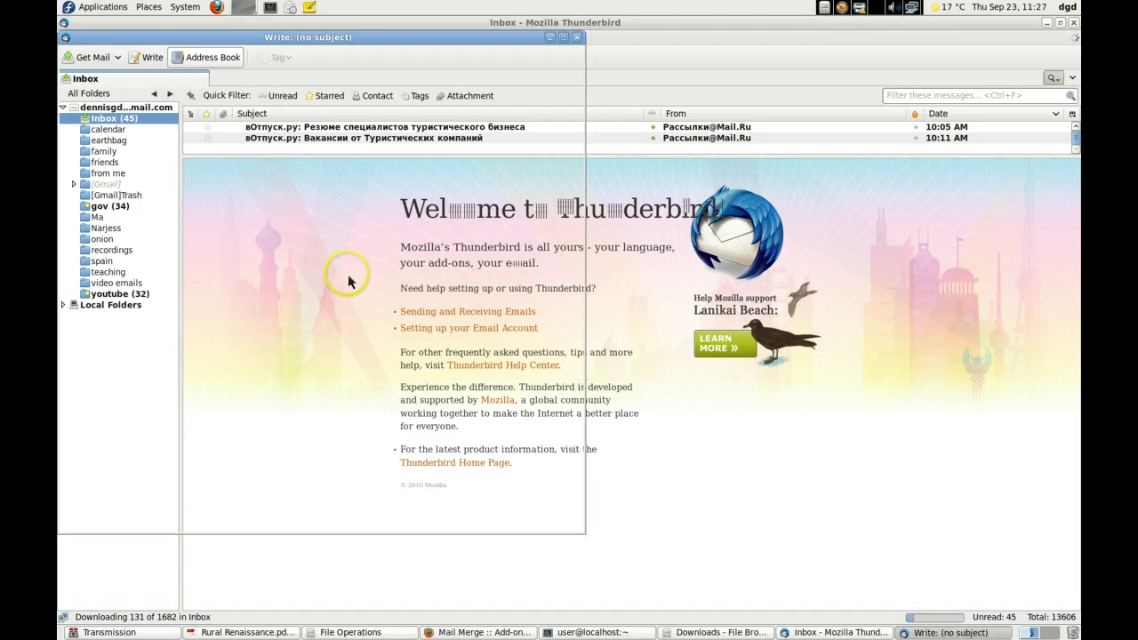
pyautogui.click(199, 116)
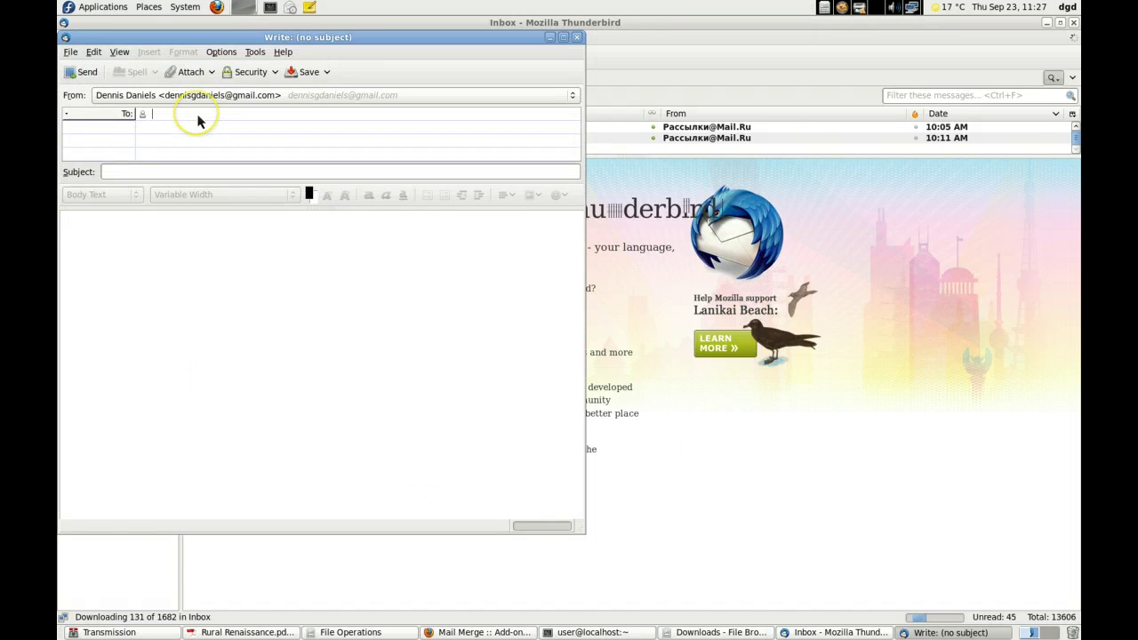
pyautogui.hotkey('ctrl', 'v')
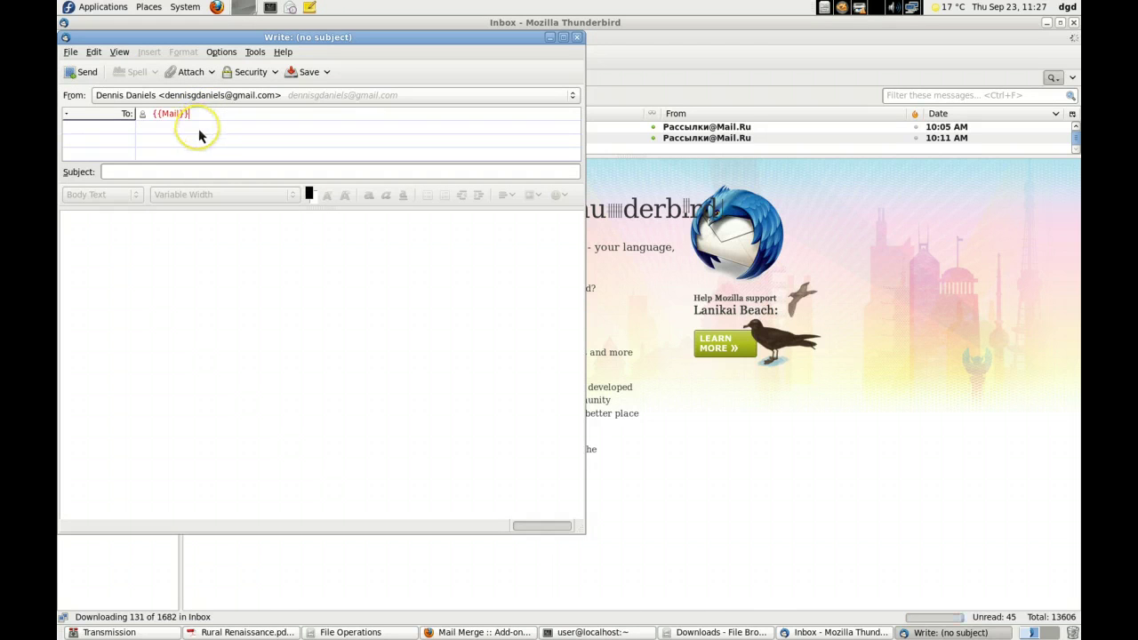
pyautogui.press('Return')
# Copy the example subject ID {{ID}} from the Mail Merge add-on page.
pyautogui.hotkey('alt', 'Tab')
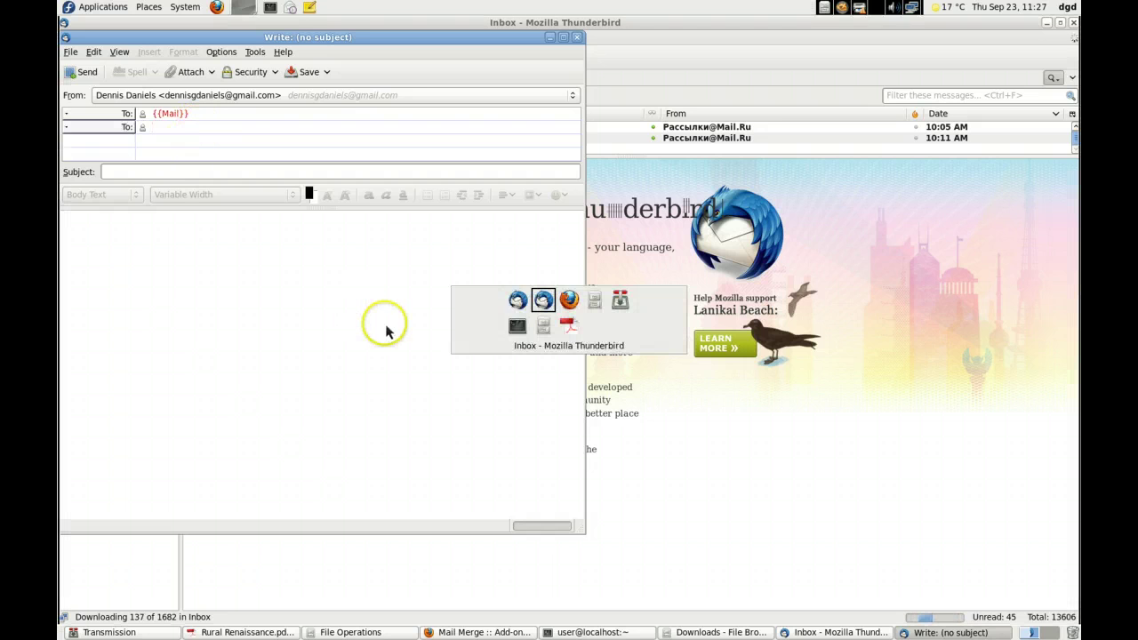
pyautogui.hotkey('alt', 'Tab')
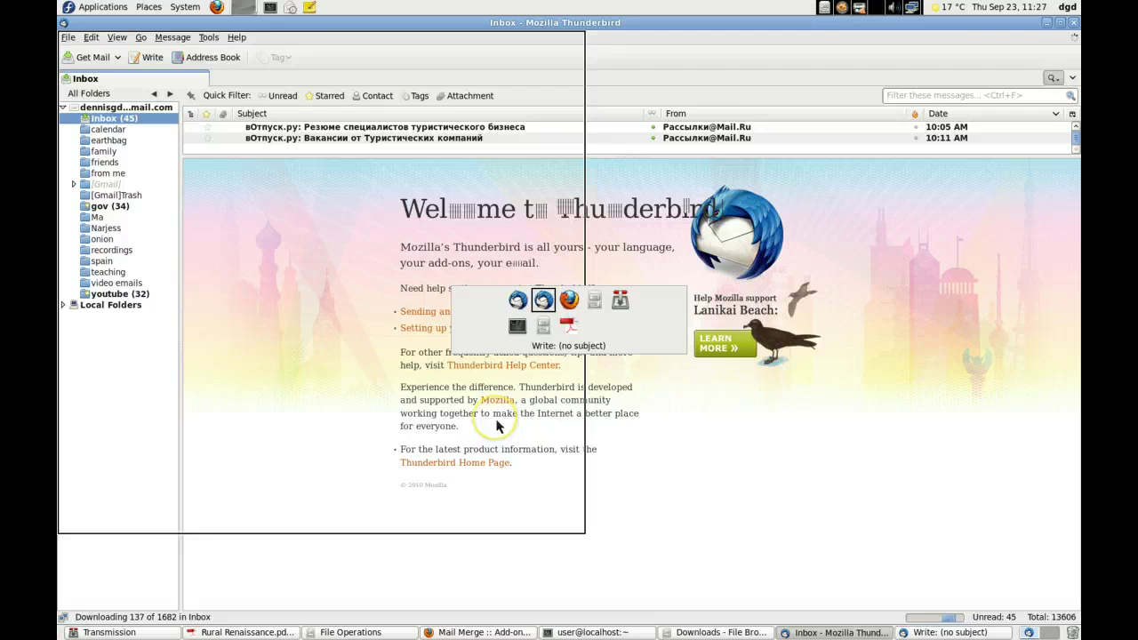
pyautogui.hotkey('alt', 'Tab')
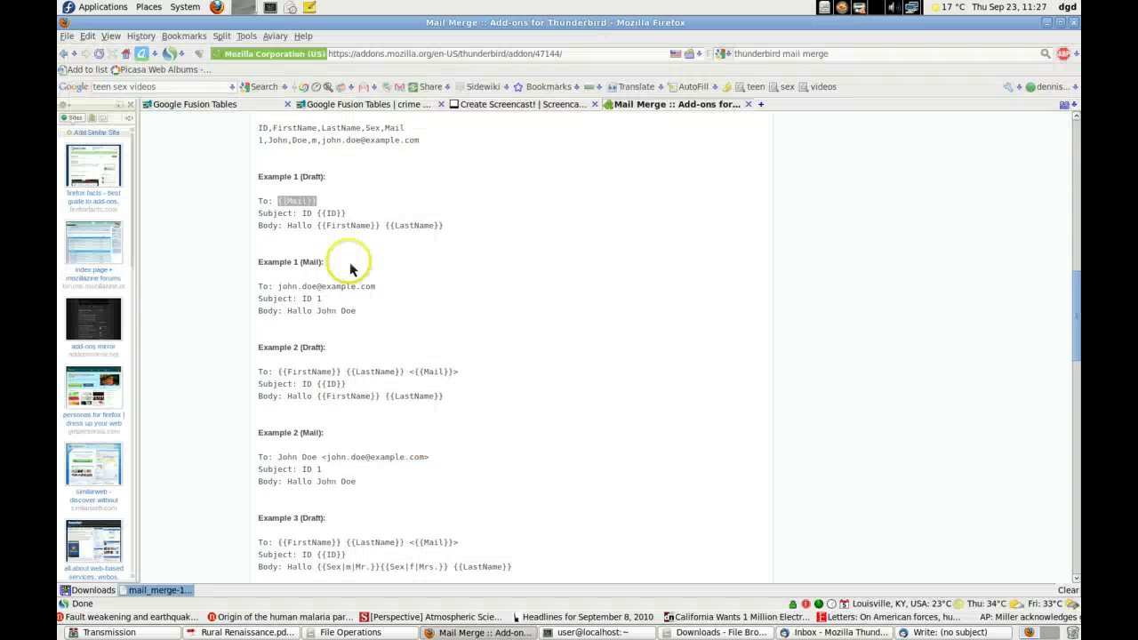
pyautogui.moveTo(346, 215); pyautogui.dragTo(304, 223)
pyautogui.hotkey('ctrl', 'c')
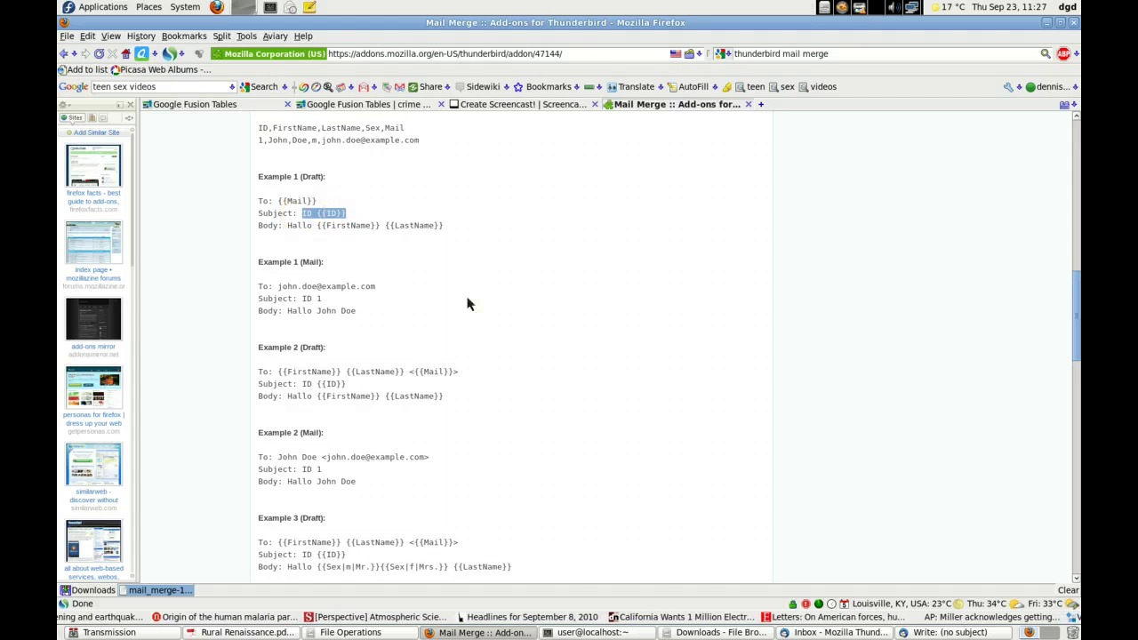
# Back in the compose window, paste ID {{ID}} into the Subject field.
pyautogui.hotkey('alt', 'Tab')
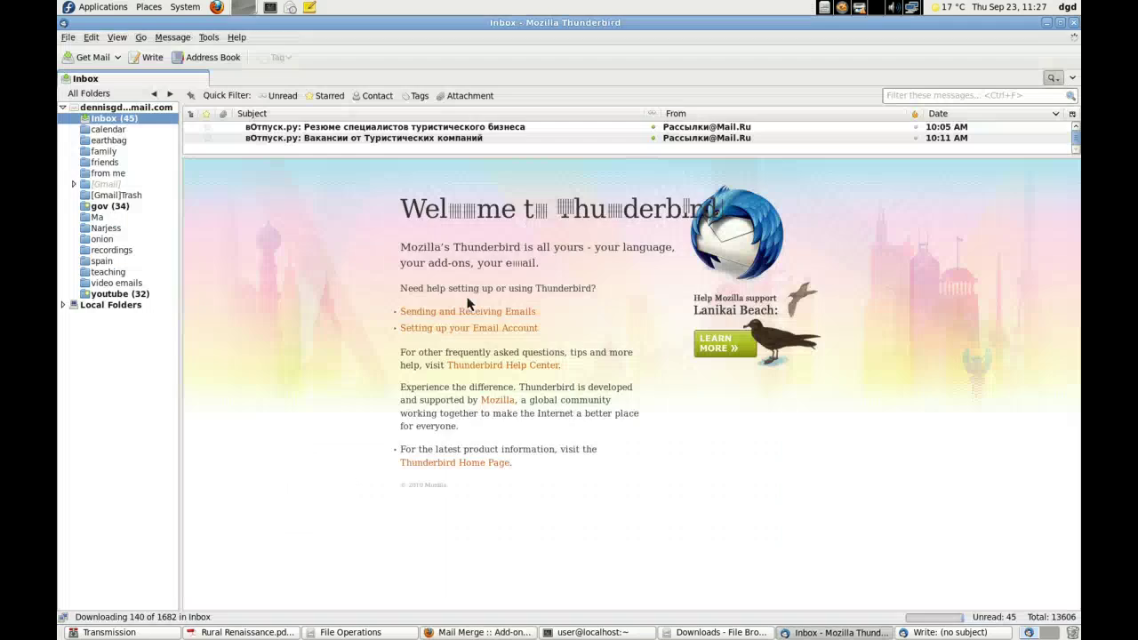
pyautogui.click(345, 236)
pyautogui.hotkey('alt', 'Tab')
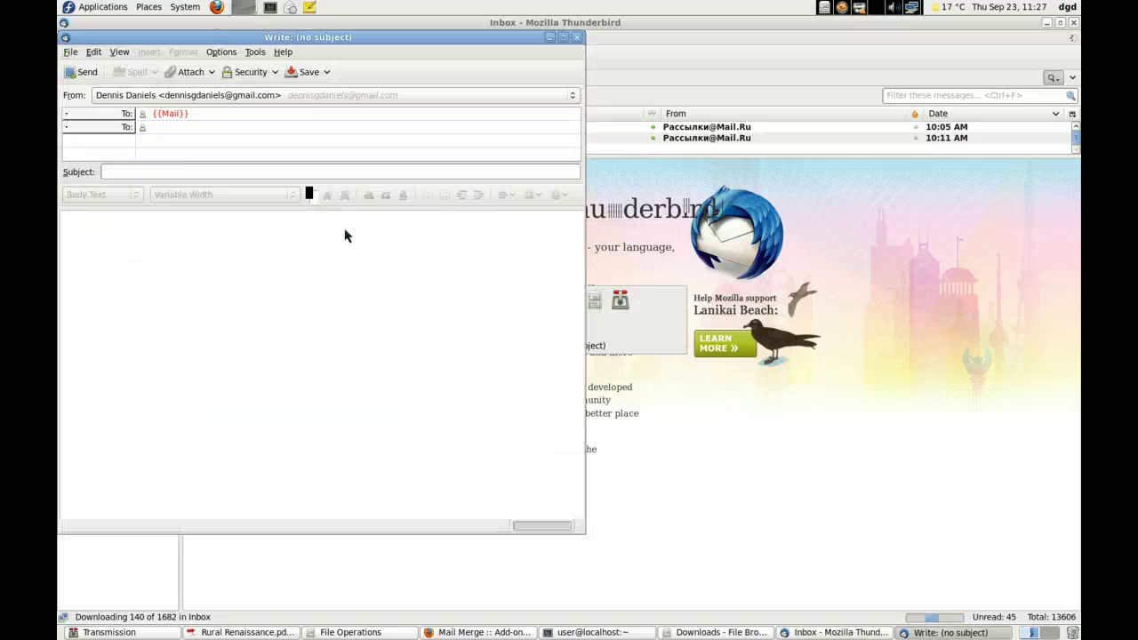
pyautogui.click(171, 139)
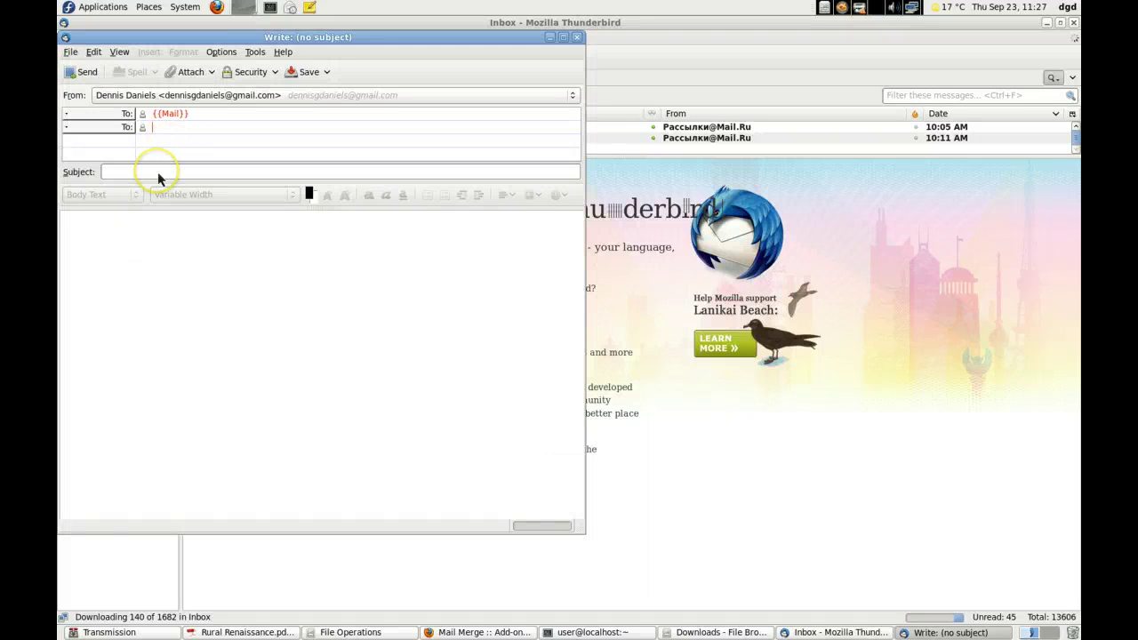
pyautogui.click(157, 173)
pyautogui.hotkey('ctrl', 'v')
pyautogui.click(160, 230)
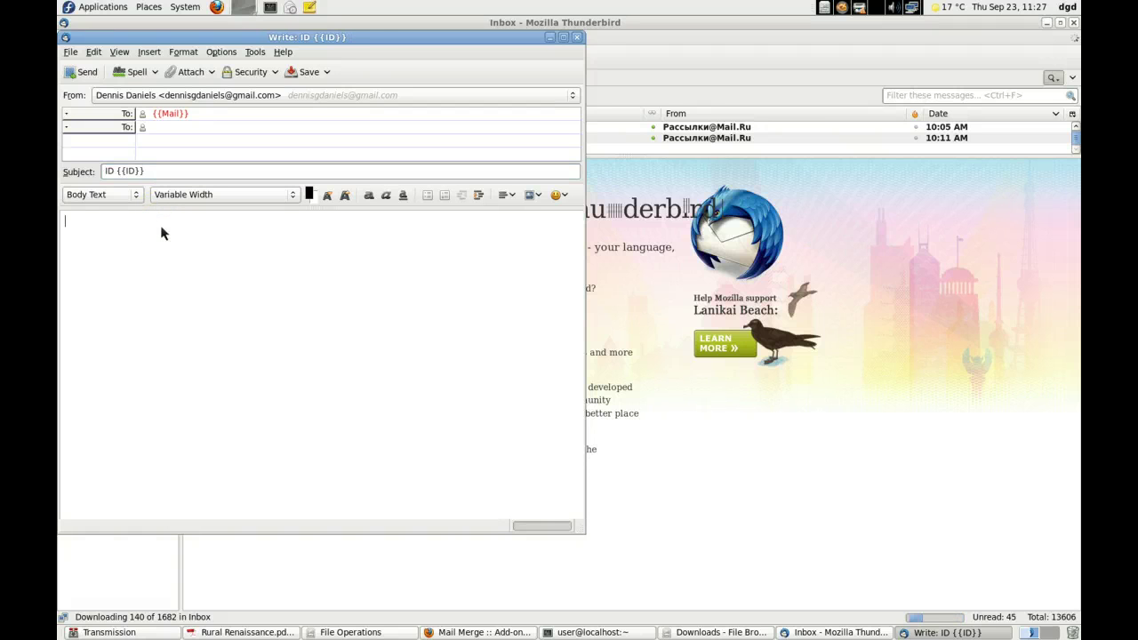
# Copy 'Hallo {{FirstName}} {{LastName}}' from the add-on page into the body and save the draft.
pyautogui.hotkey('alt', 'Tab')
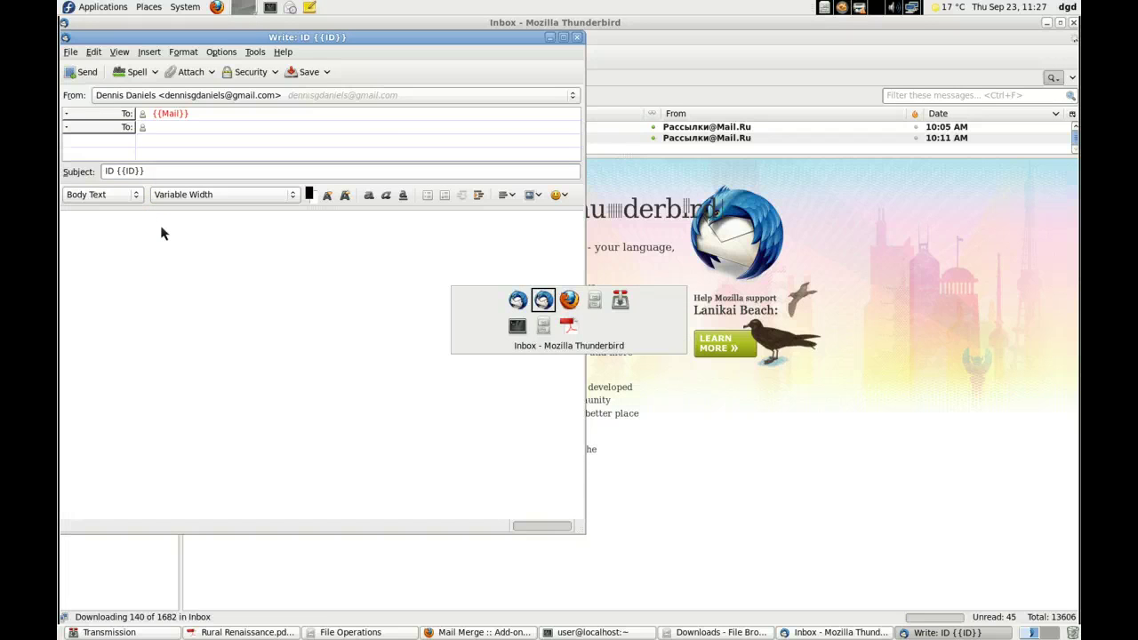
pyautogui.hotkey('alt', 'Tab')
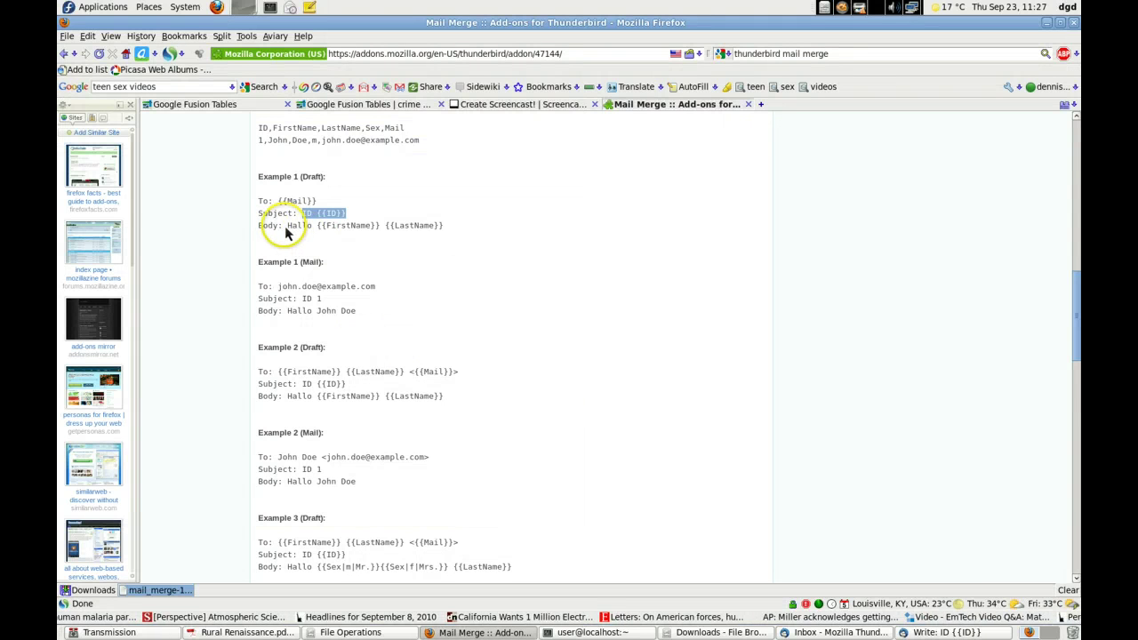
pyautogui.moveTo(287, 226); pyautogui.dragTo(444, 228)
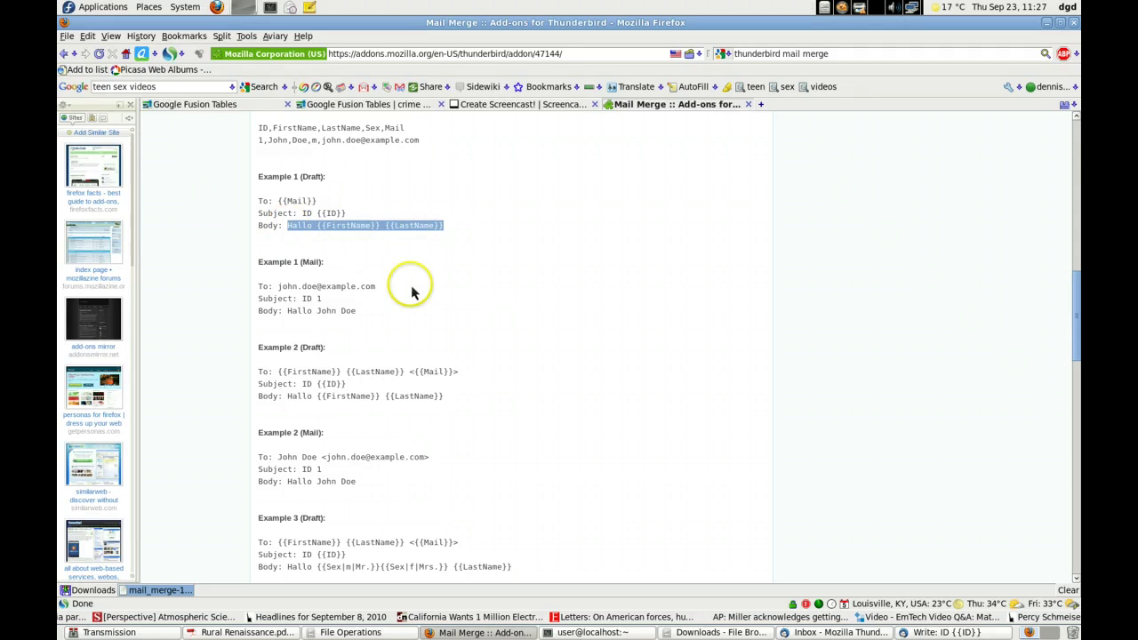
pyautogui.hotkey('alt', 'Tab')
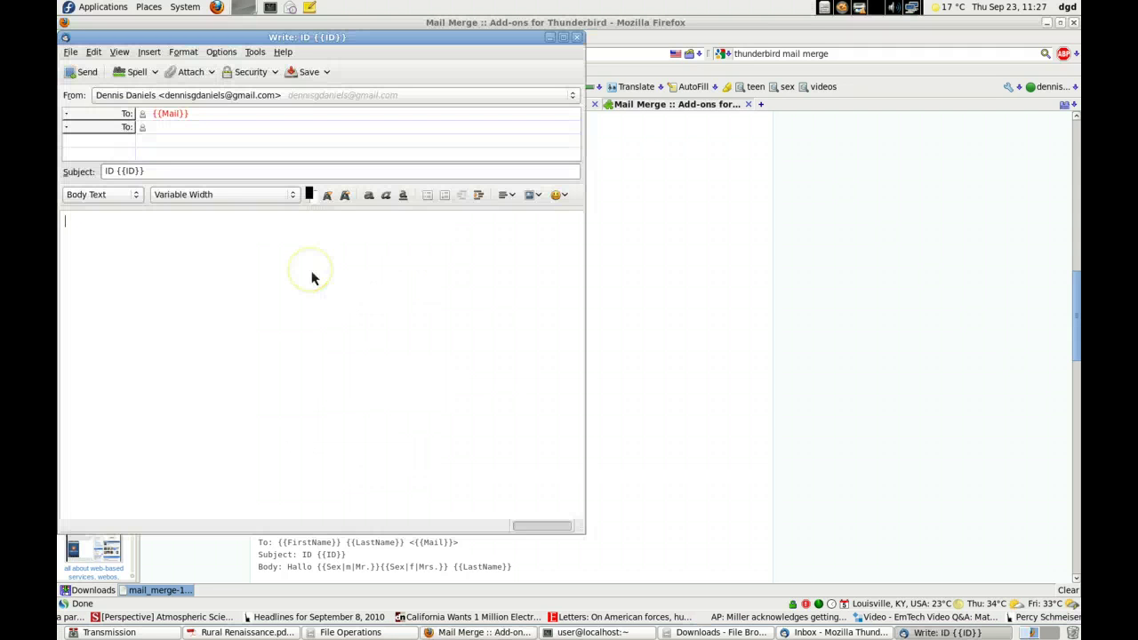
pyautogui.write('Hallo {{FirstName}} {{LastName}}')
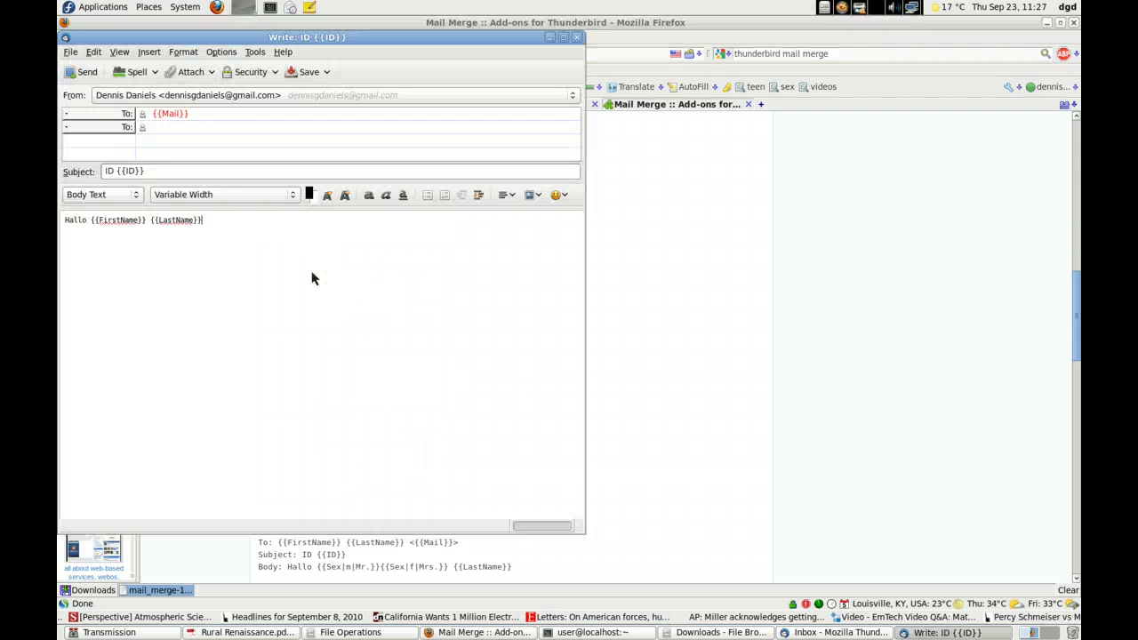
pyautogui.click(310, 77)
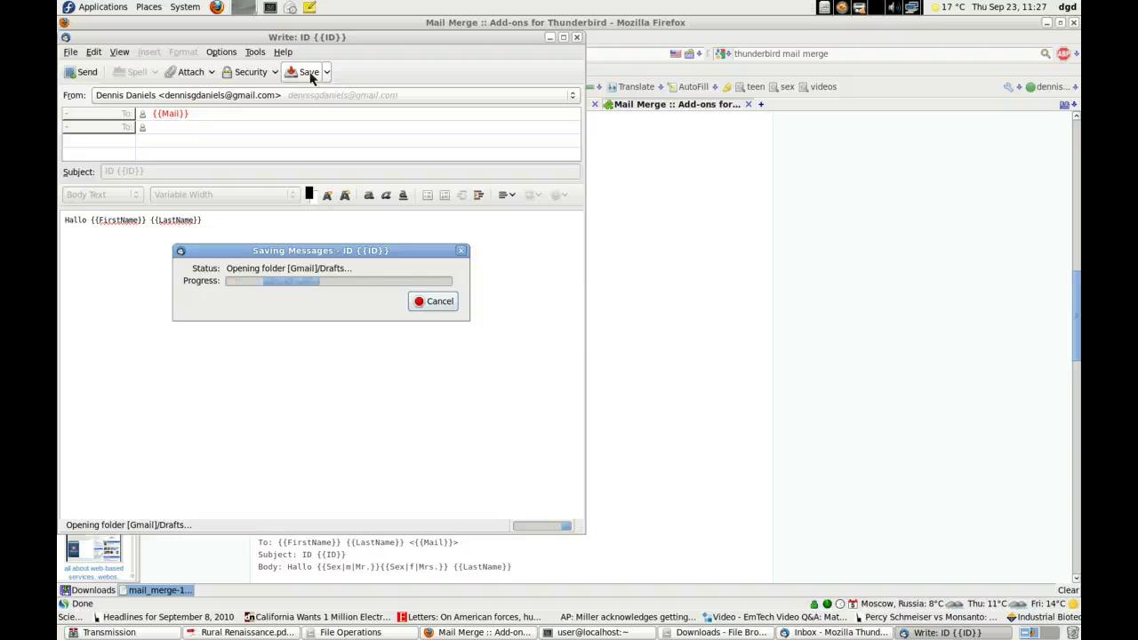
pyautogui.hotkey('alt', 'Tab')
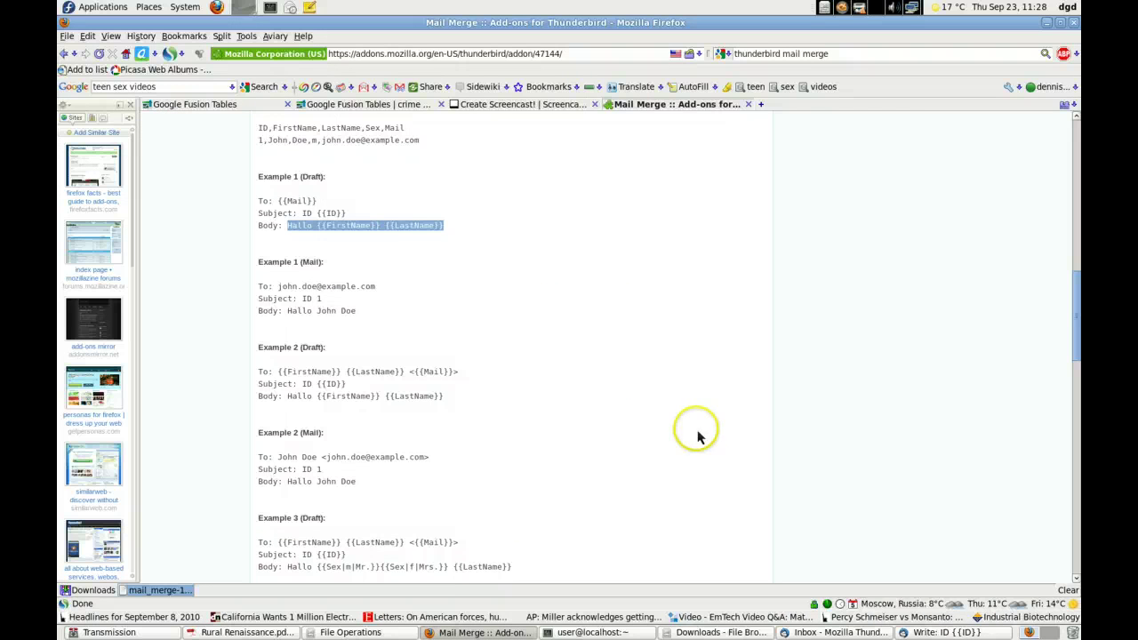
# Scroll the add-on page up to the Mass Mail section, then return to the Write: ID {{ID}} draft.
pyautogui.scroll(3, 570, 330)
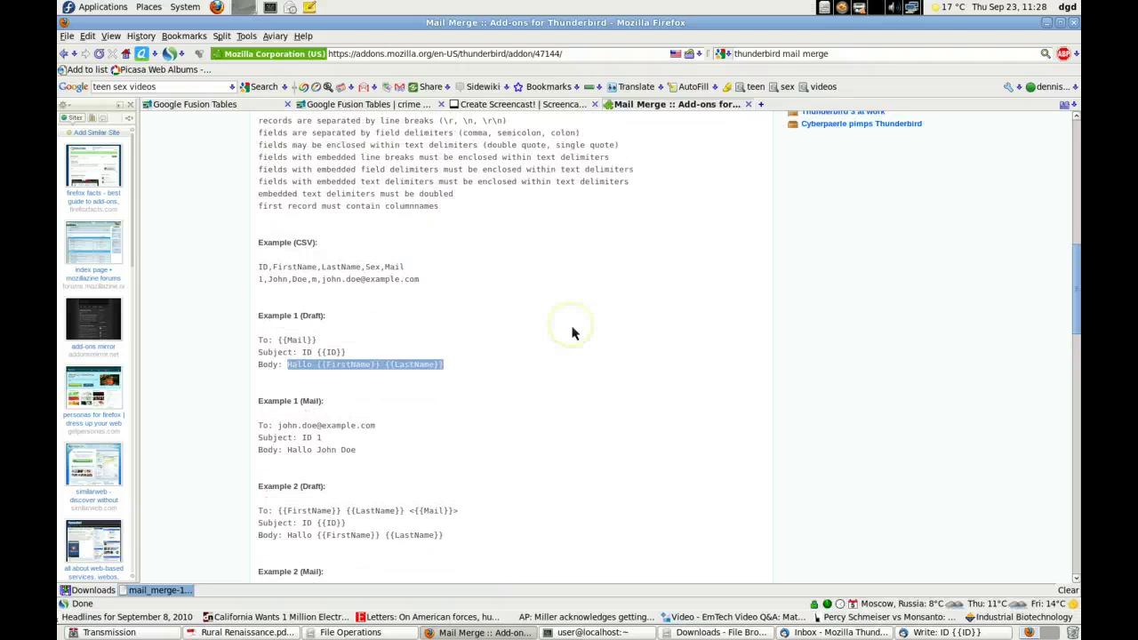
pyautogui.scroll(3, 571, 332)
pyautogui.scroll(2, 572, 333)
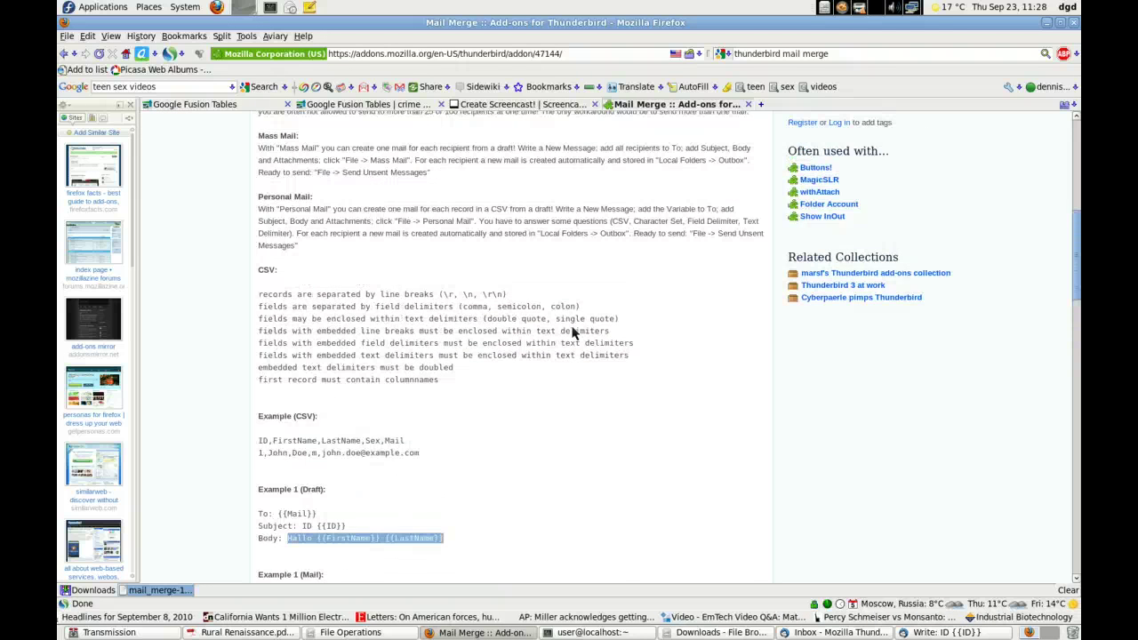
pyautogui.scroll(3, 573, 333)
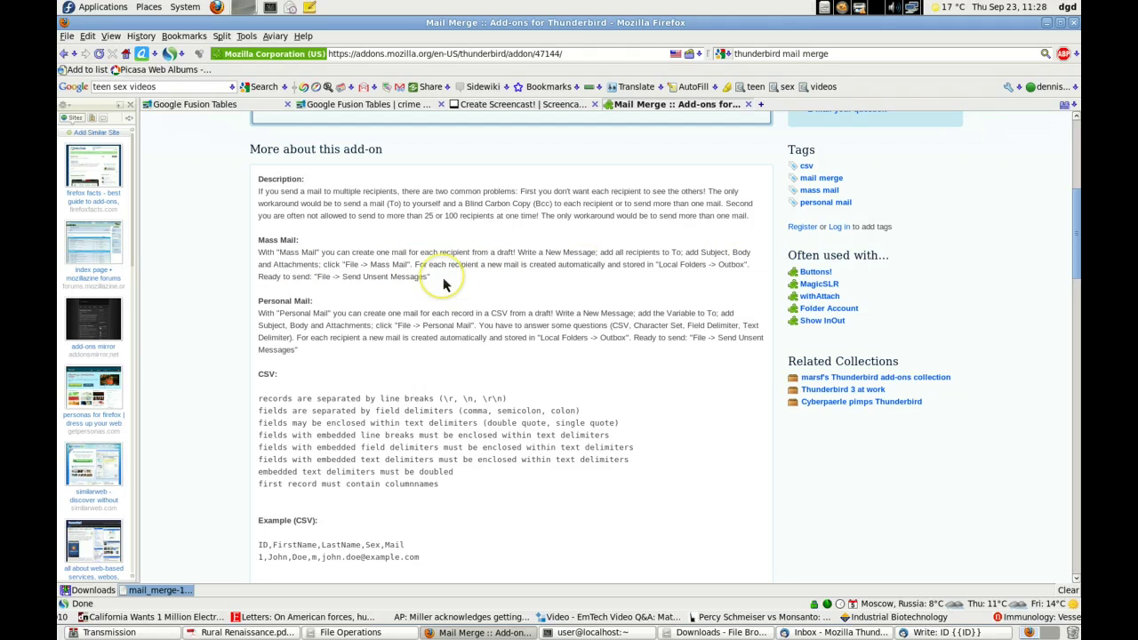
pyautogui.hotkey('alt', 'Tab')
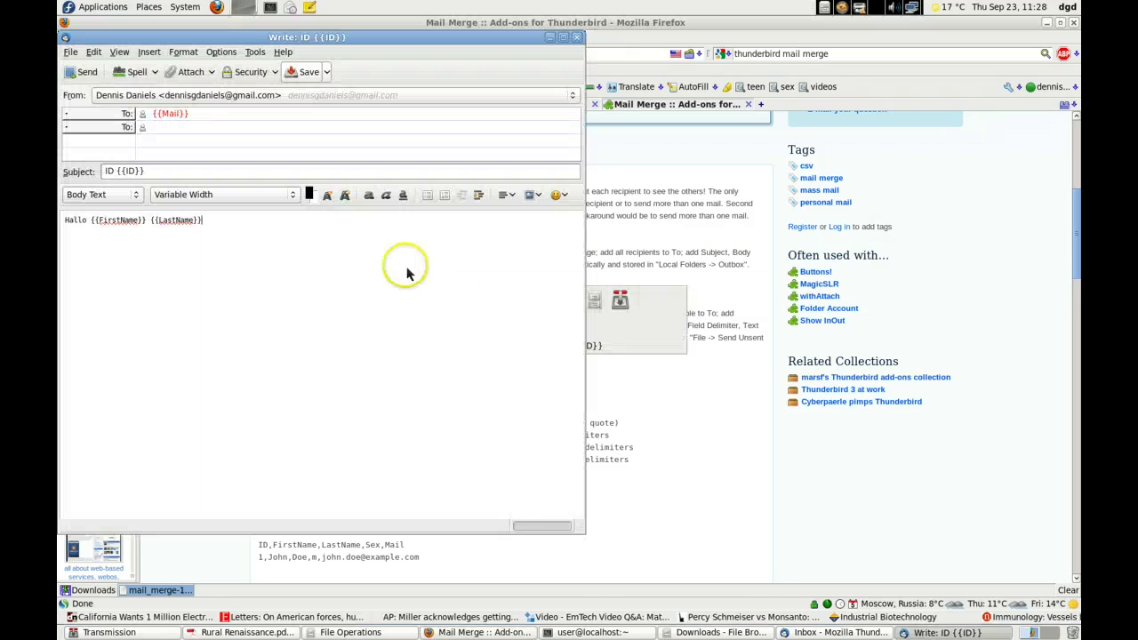
# Run File > Mass Mail on the ID {{ID}} draft to generate its messages.
pyautogui.click(71, 53)
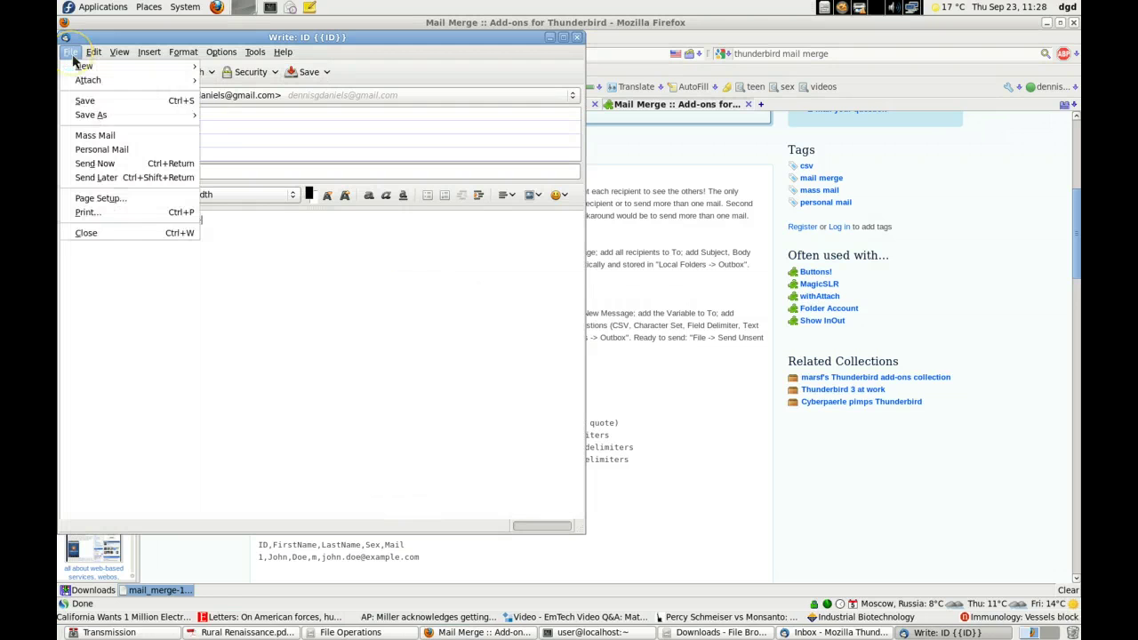
pyautogui.click(116, 138)
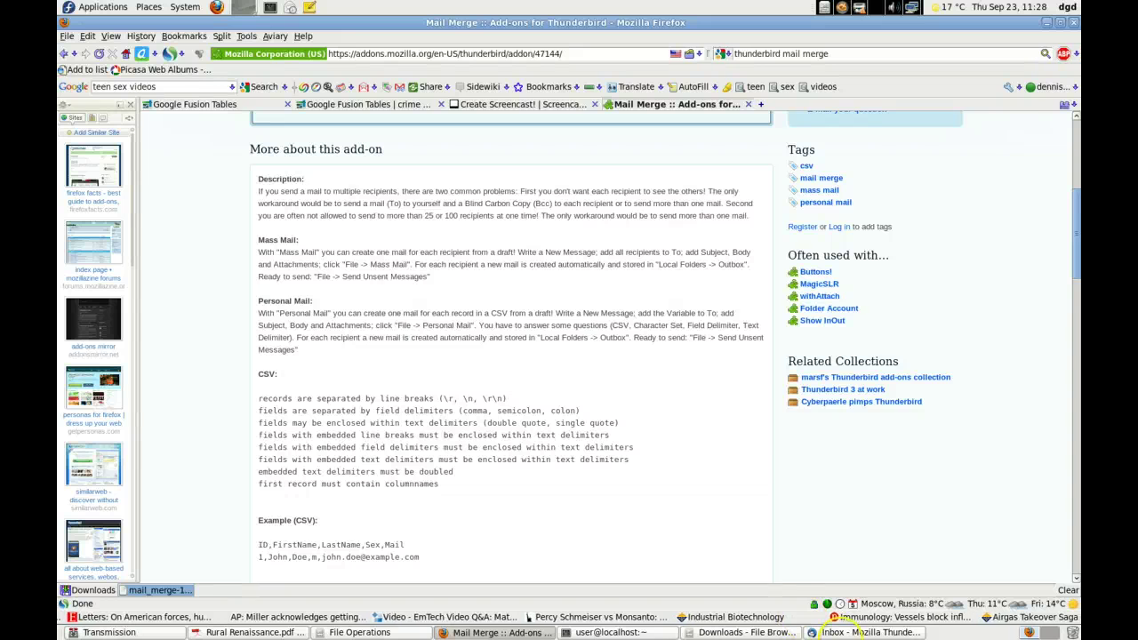
# Scroll through the Mail Merge add-on description again, then return to the Thunderbird Inbox window.
pyautogui.click(852, 631)
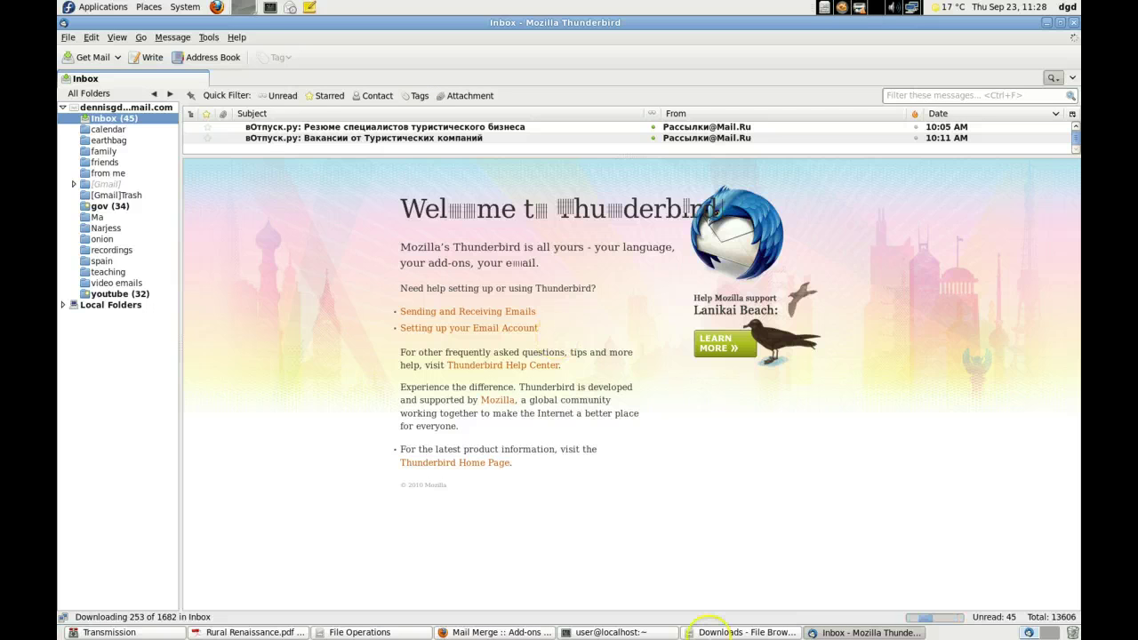
pyautogui.click(478, 632)
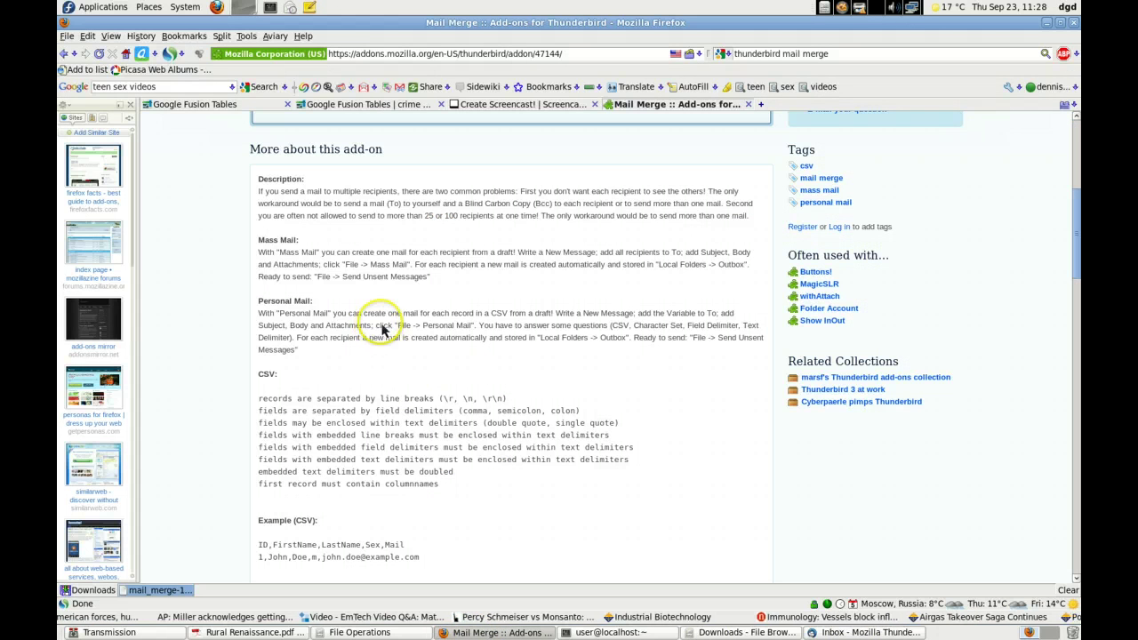
pyautogui.click(387, 304)
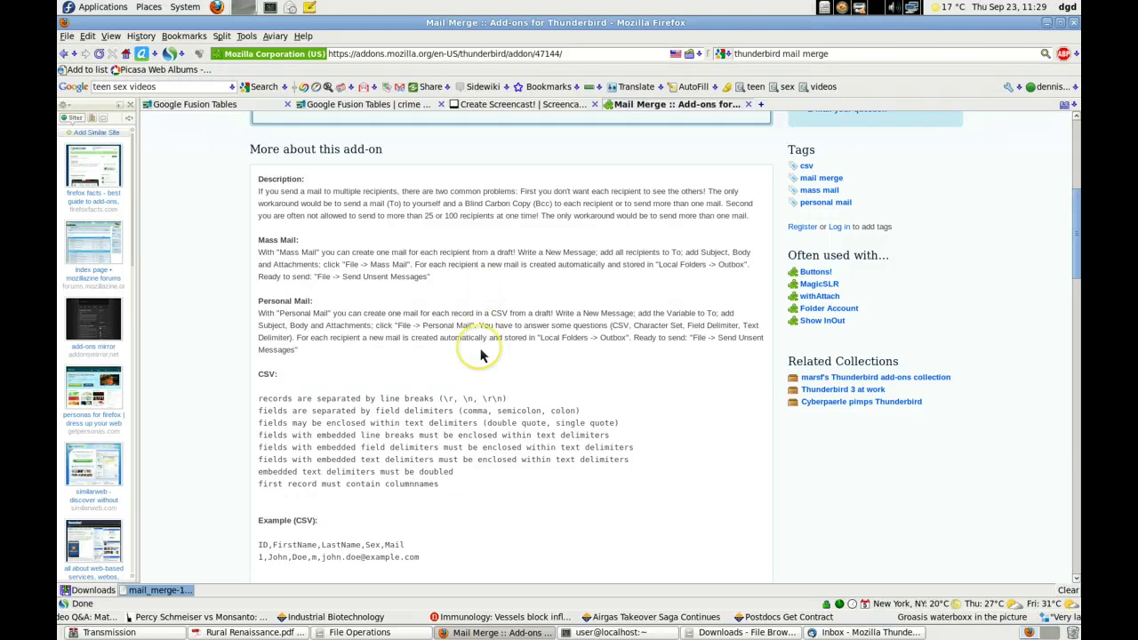
pyautogui.scroll(-2, 480, 355)
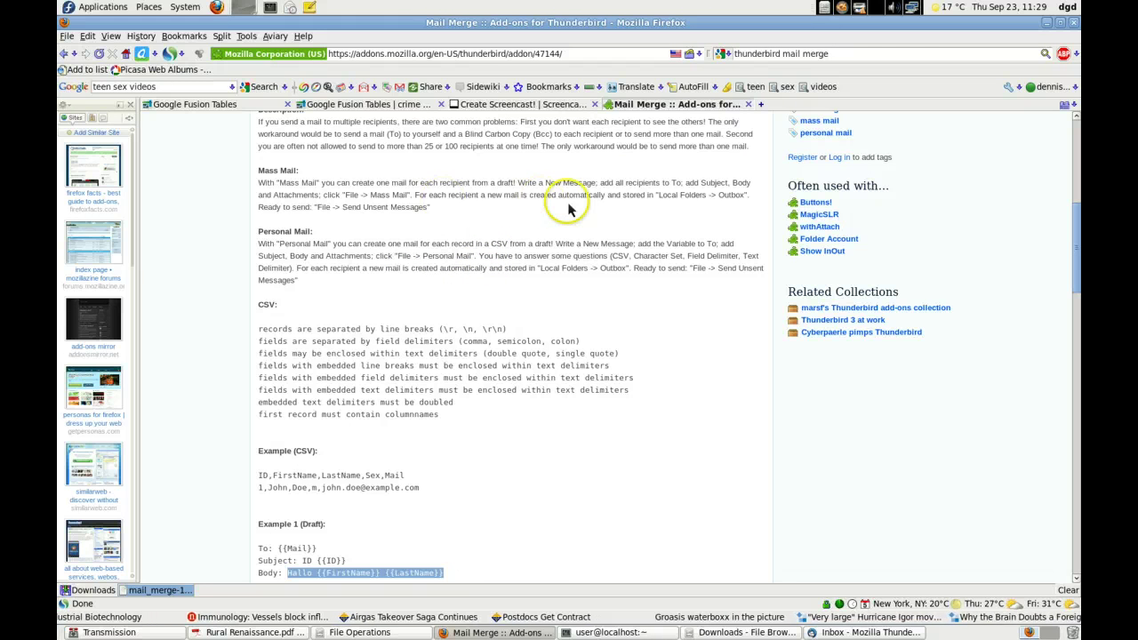
pyautogui.hotkey('alt', 'Tab')
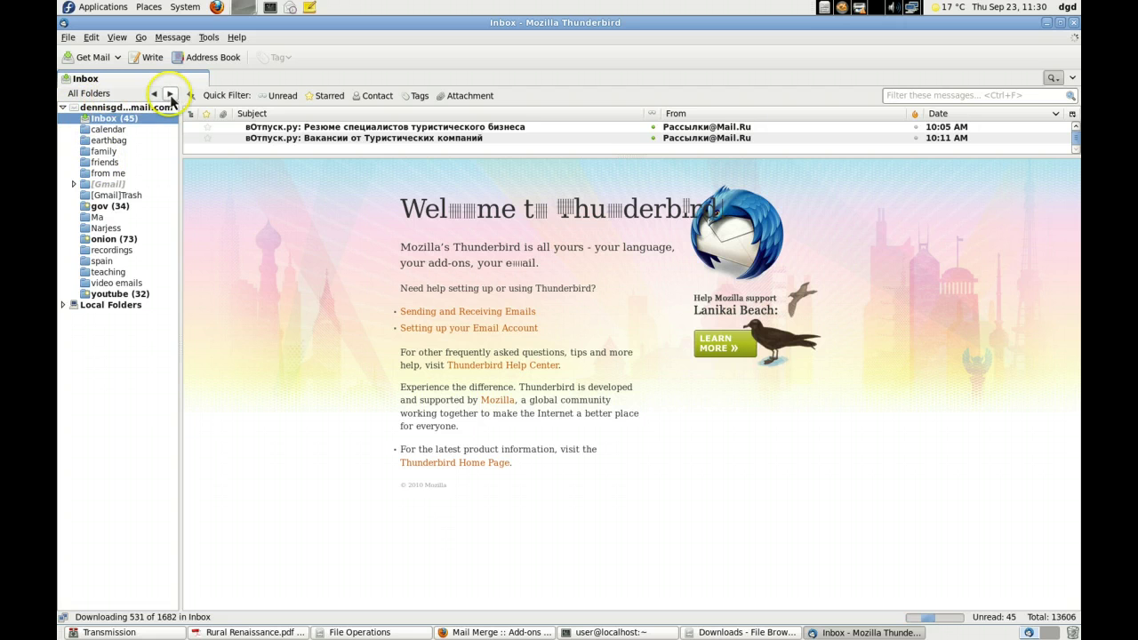
pyautogui.click(170, 94)
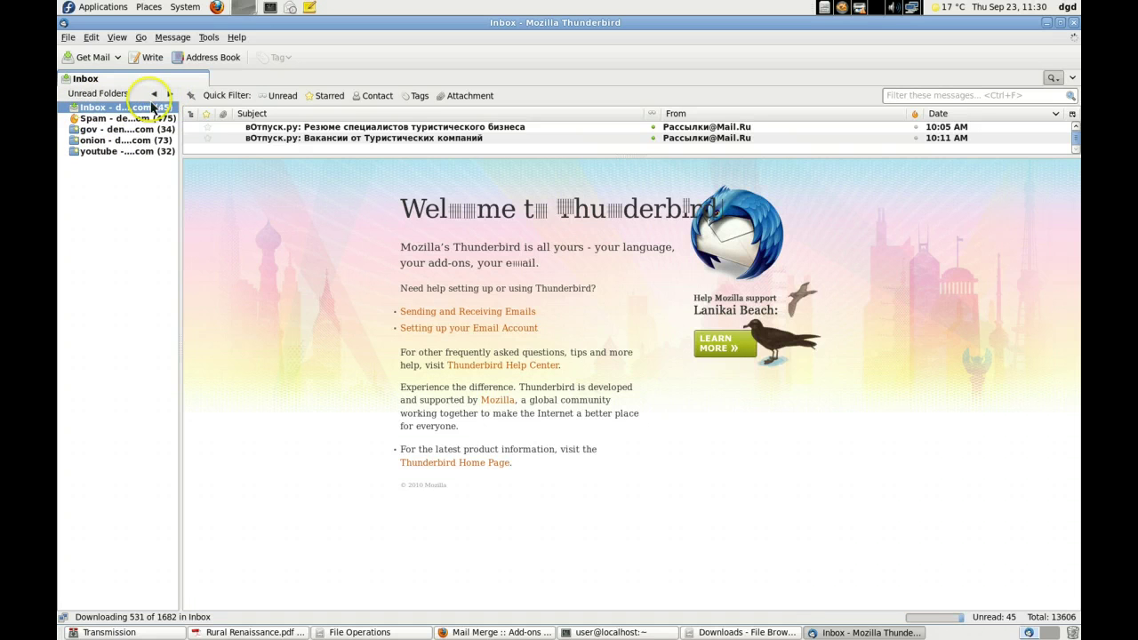
pyautogui.click(153, 93)
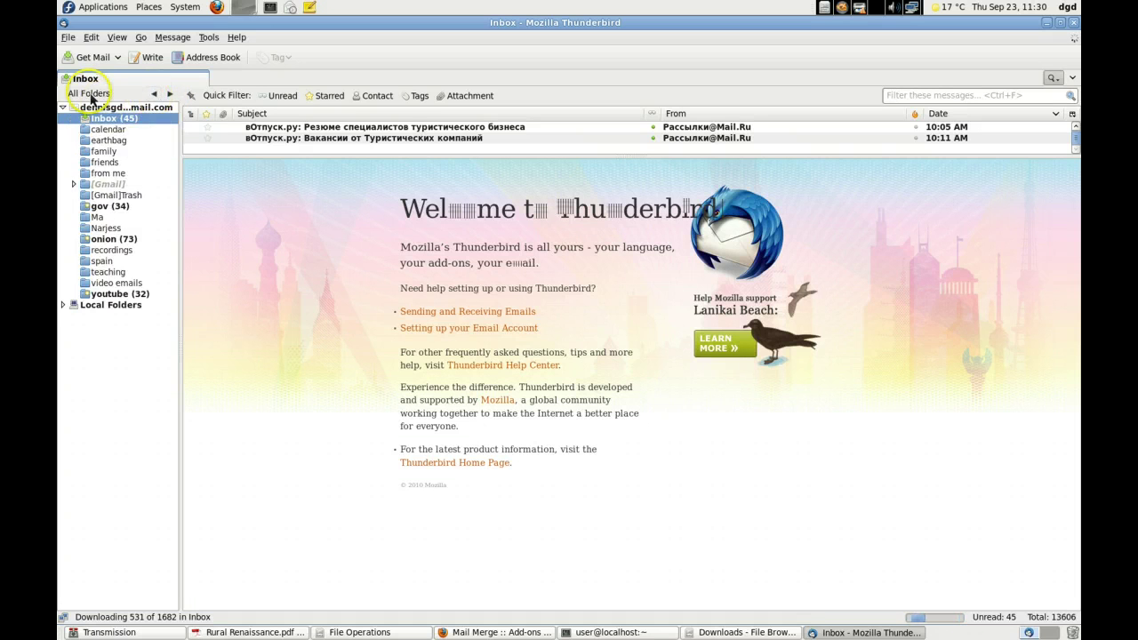
pyautogui.click(121, 39)
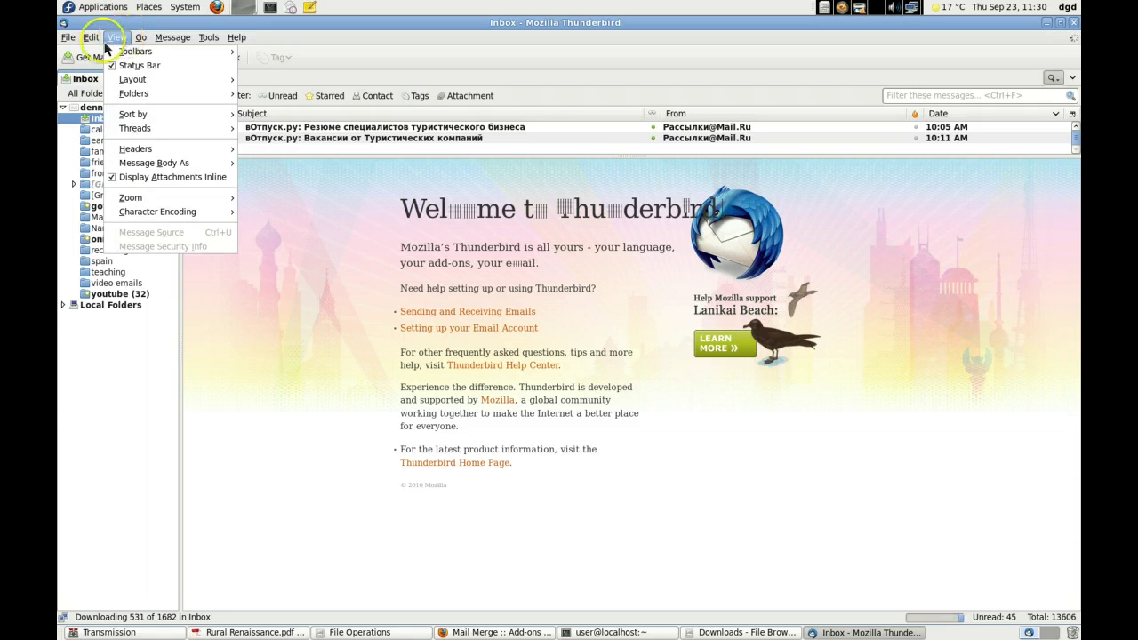
pyautogui.click(108, 40)
pyautogui.click(87, 40)
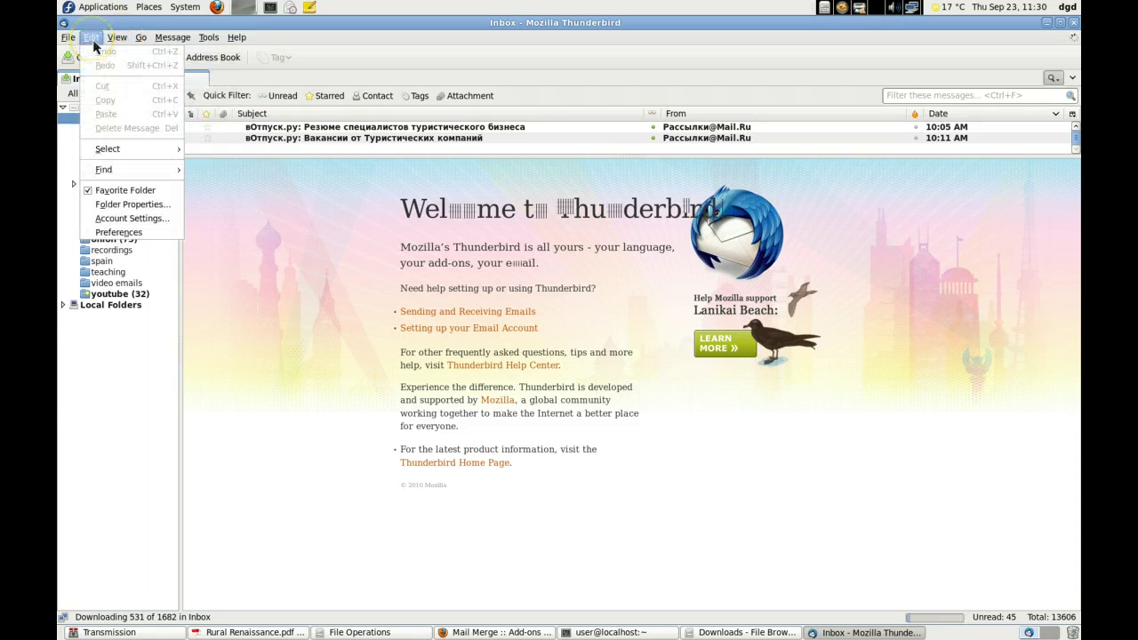
pyautogui.click(79, 45)
pyautogui.click(69, 40)
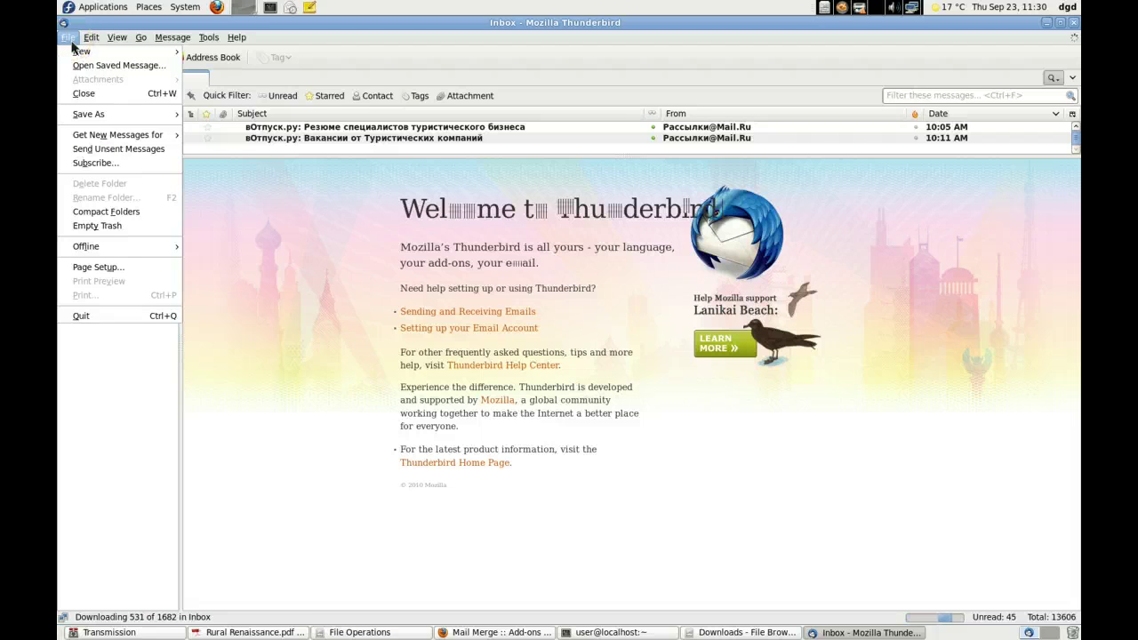
pyautogui.click(129, 71)
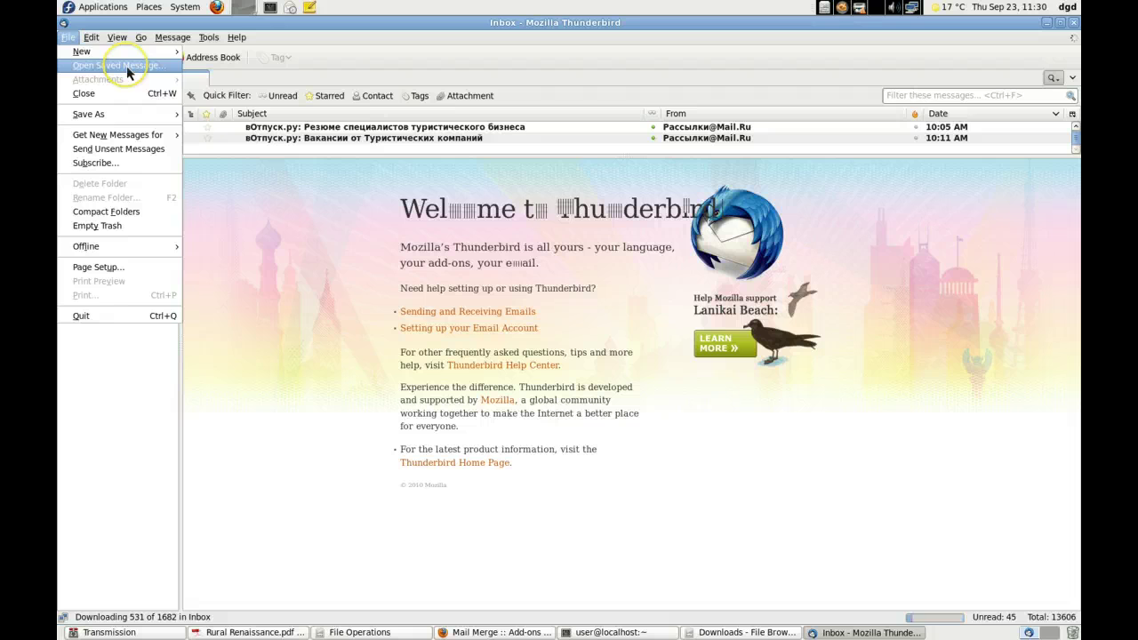
pyautogui.click(128, 67)
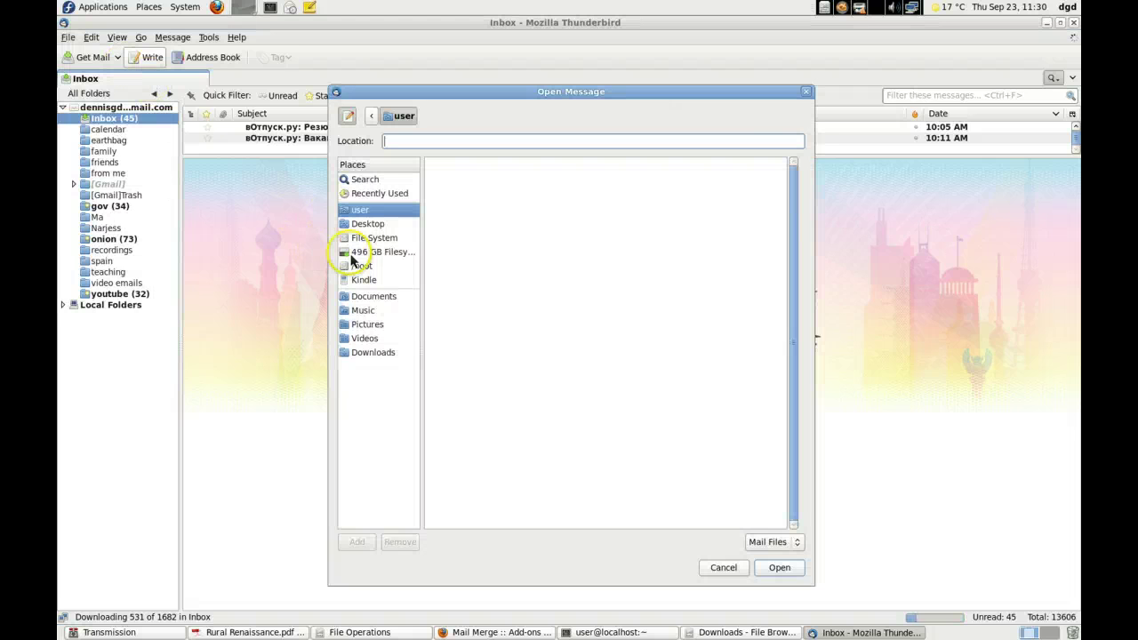
pyautogui.click(729, 572)
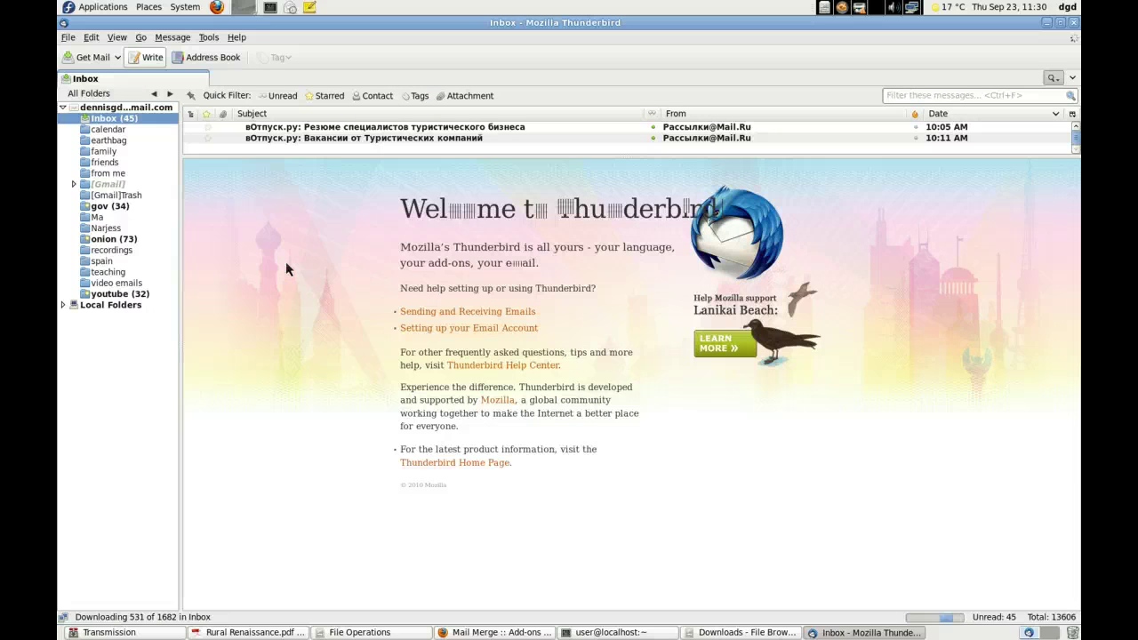
pyautogui.click(388, 444)
pyautogui.click(496, 633)
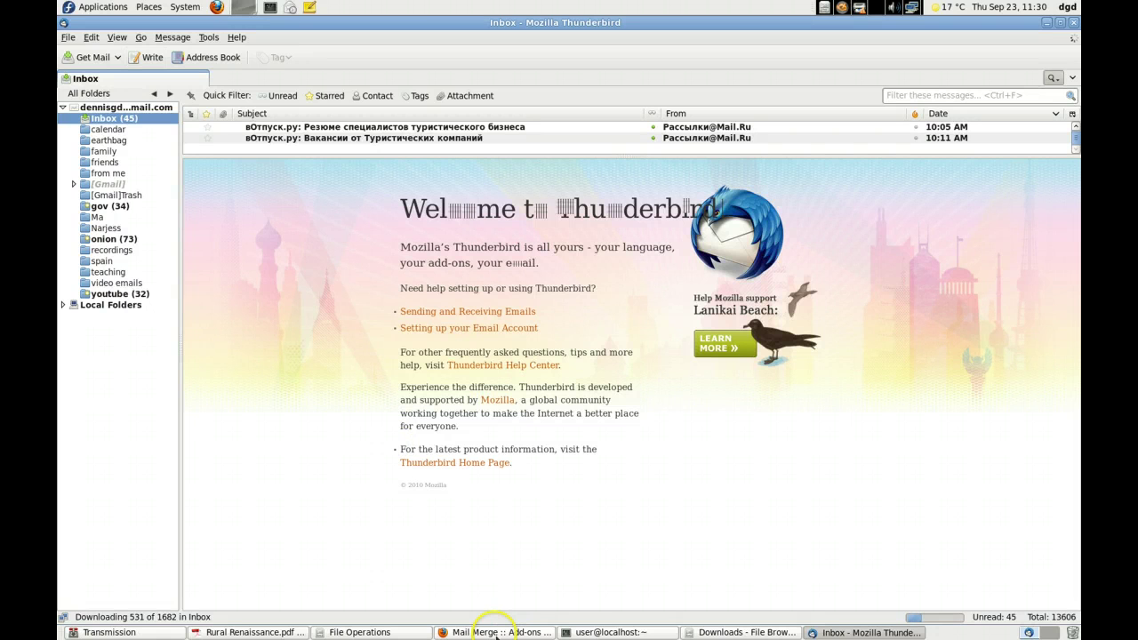